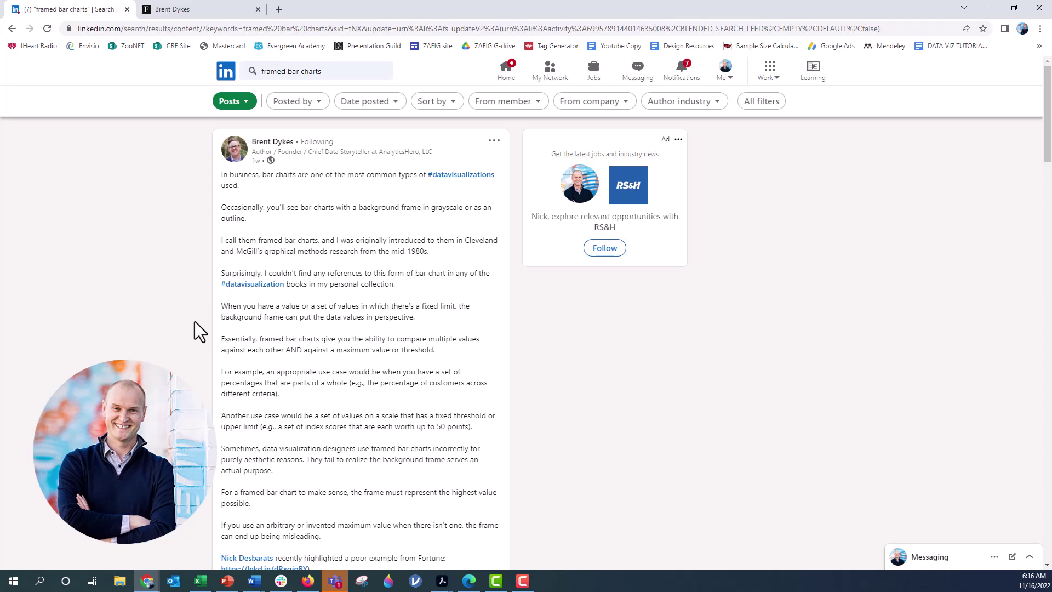
Scroll Brent Dykes' LinkedIn post down to its framed bar chart example image.
{"action": "scroll", "coordinate": [195, 321], "scroll_direction": "down", "scroll_amount": 7}
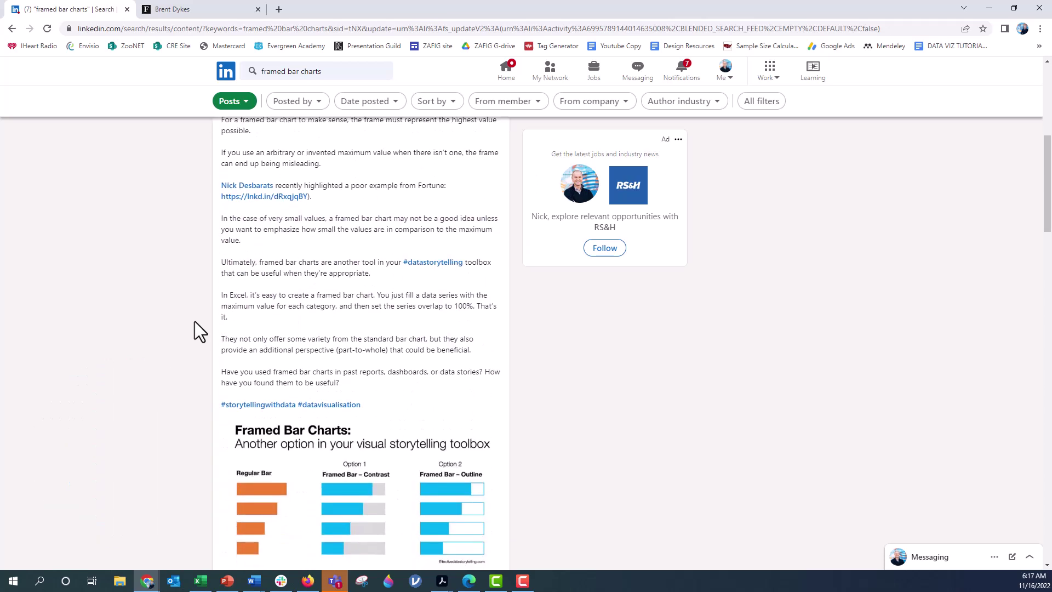
Scroll slightly further to show the whole regular vs. contrast vs. outline framed bars image.
{"action": "scroll", "coordinate": [195, 321], "scroll_direction": "down", "scroll_amount": 3}
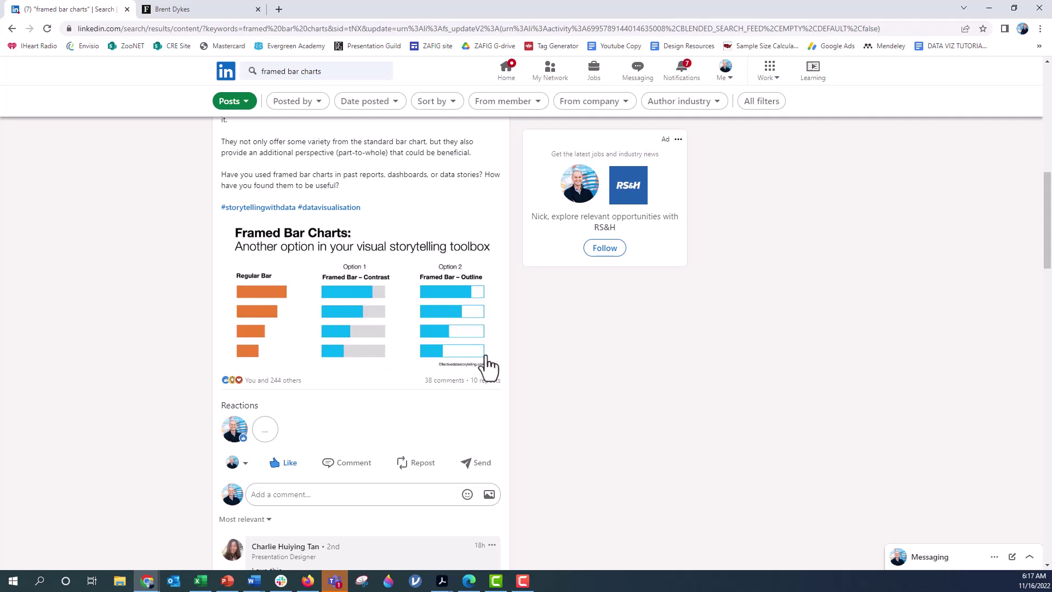
In Excel, copy the survey question, nine experiences and their percentages (D3:E12).
{"action": "left_click", "coordinate": [200, 580]}
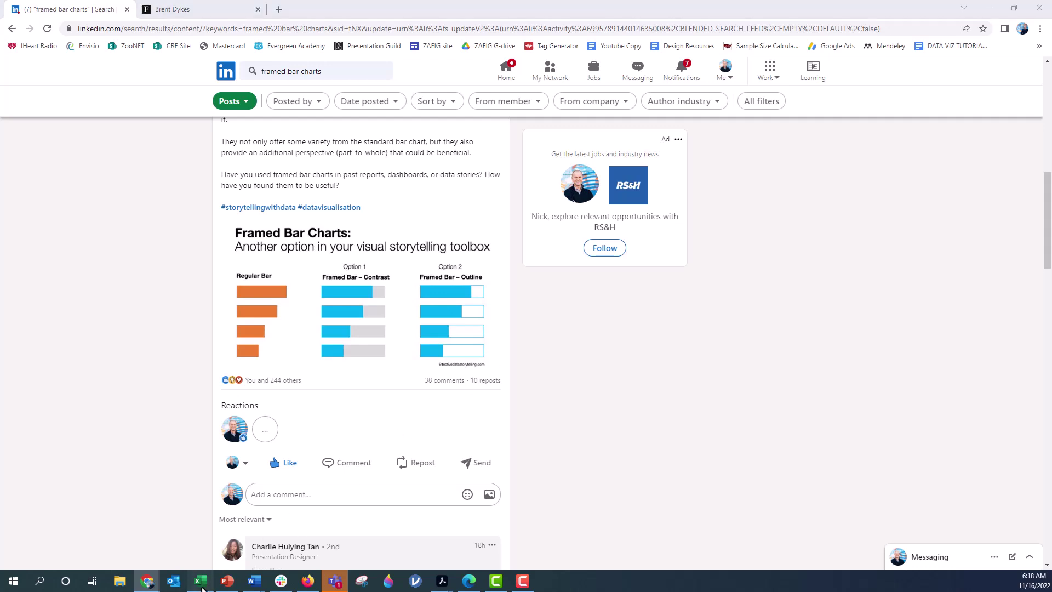
{"action": "left_click", "coordinate": [181, 481]}
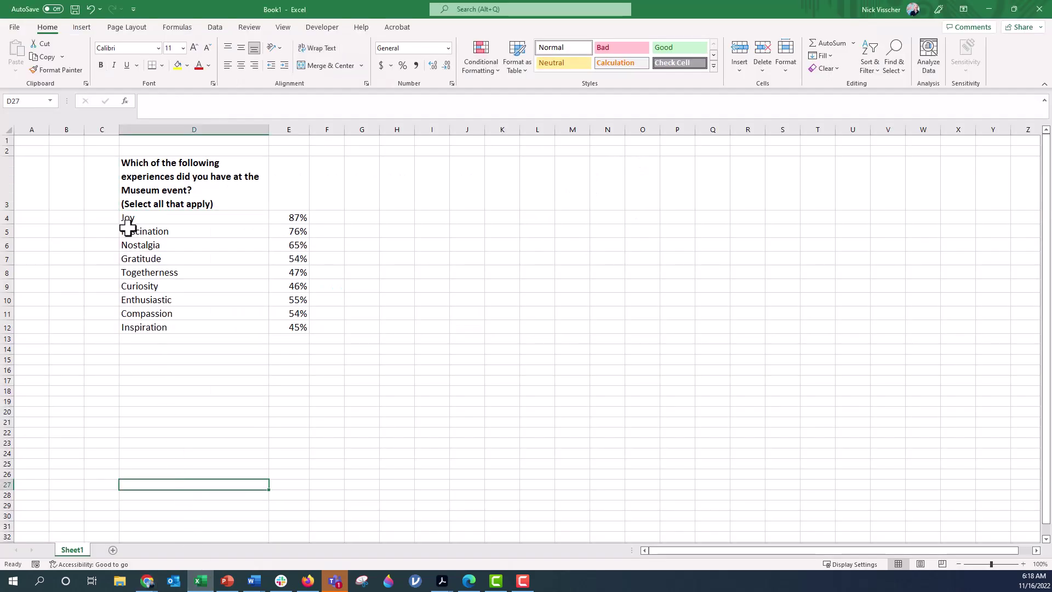
{"action": "left_click", "coordinate": [103, 213]}
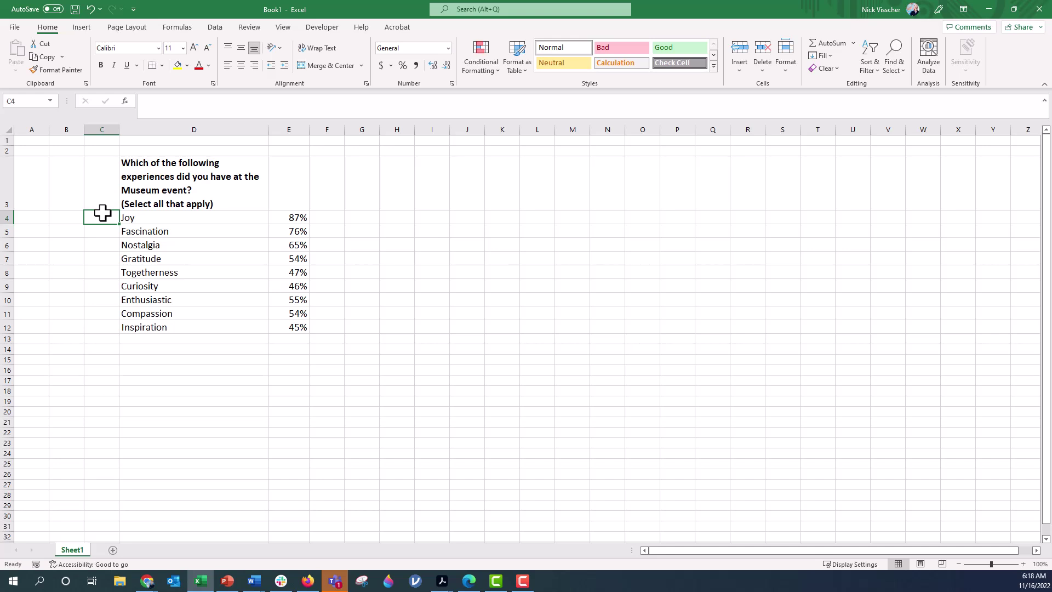
{"action": "left_click_drag", "start_coordinate": [196, 217], "coordinate": [197, 323]}
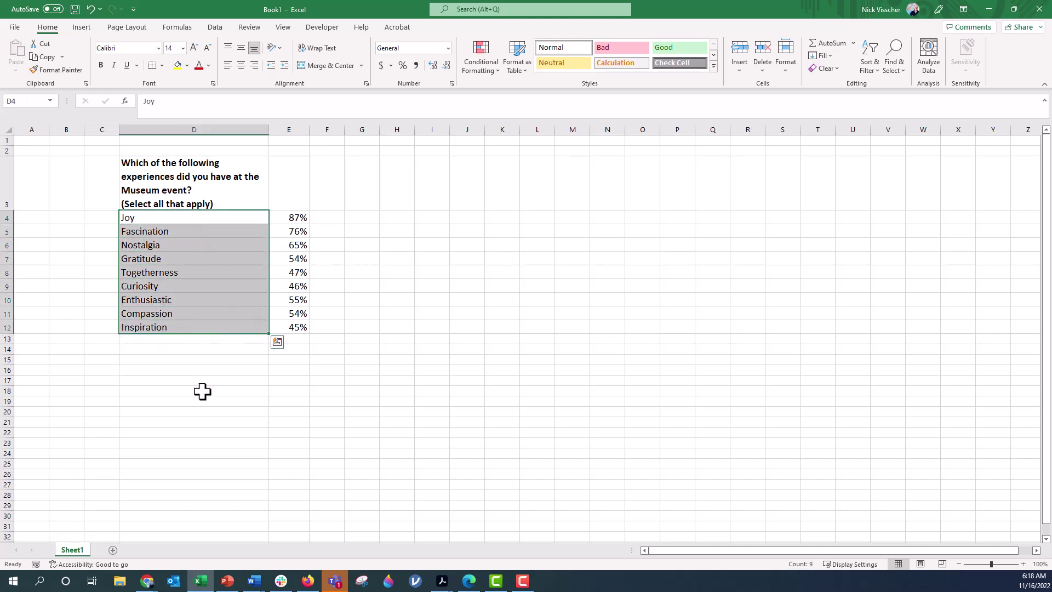
{"action": "left_click_drag", "start_coordinate": [277, 216], "coordinate": [279, 324]}
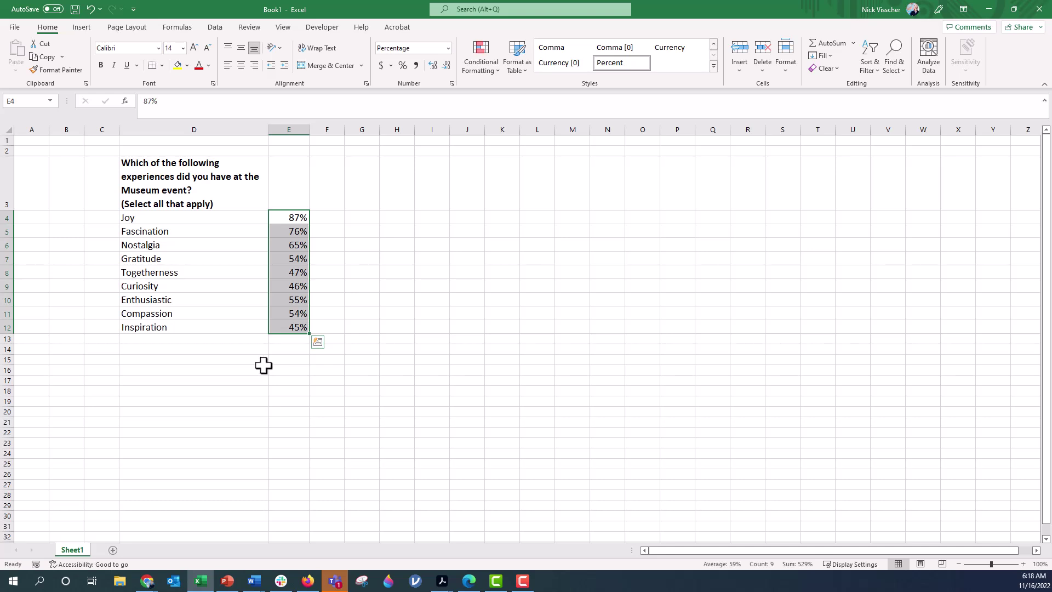
{"action": "left_click_drag", "start_coordinate": [185, 217], "coordinate": [183, 329]}
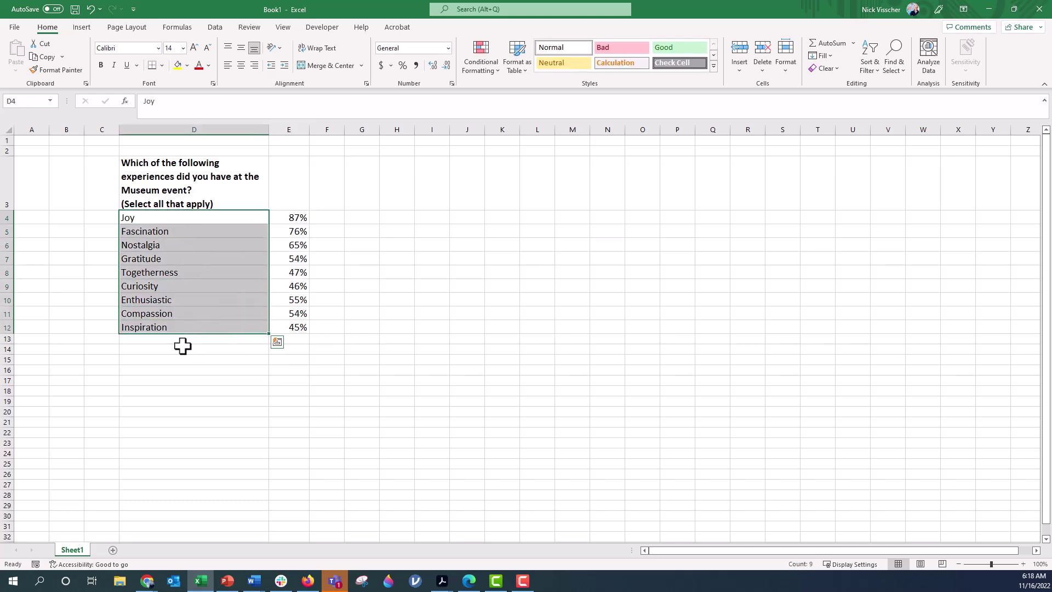
{"action": "mouse_move", "coordinate": [227, 581]}
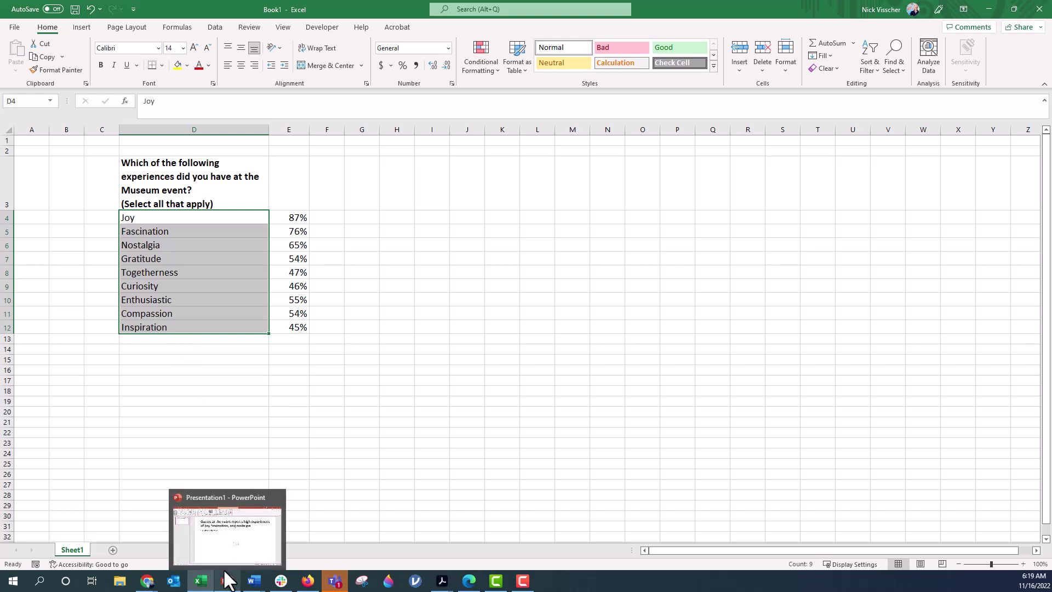
{"action": "left_click", "coordinate": [218, 464]}
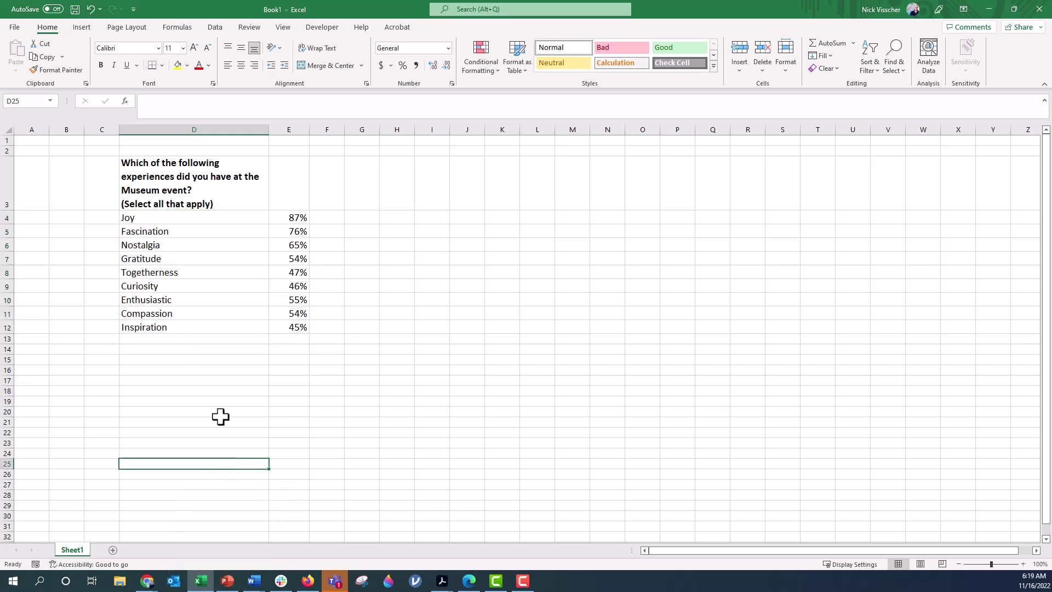
{"action": "left_click_drag", "start_coordinate": [222, 190], "coordinate": [286, 327]}
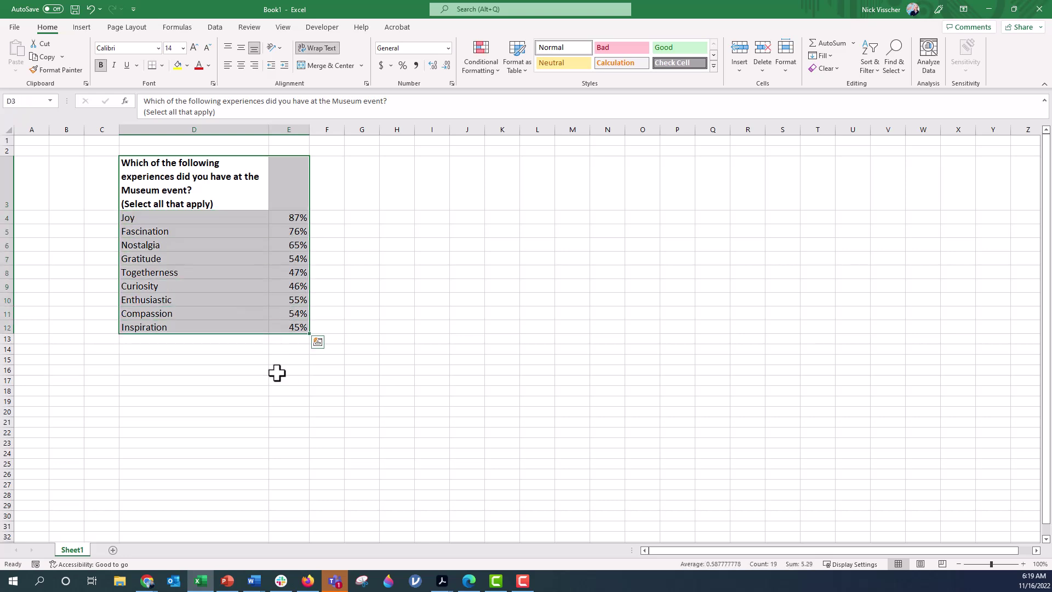
{"action": "key", "text": "ctrl+c"}
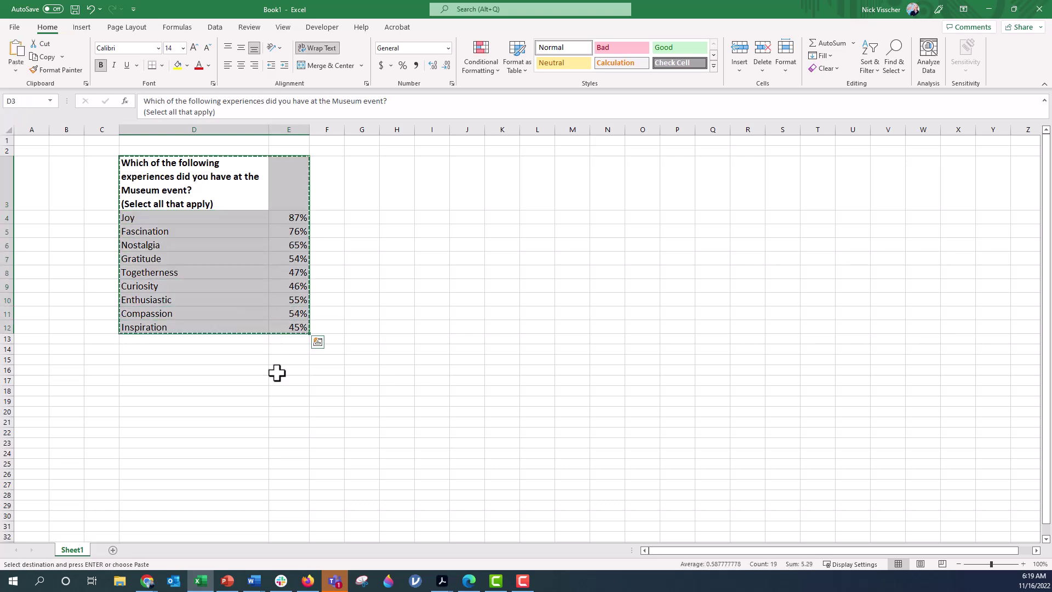
Insert a Clustered Bar chart on the PowerPoint slide.
{"action": "left_click", "coordinate": [226, 581]}
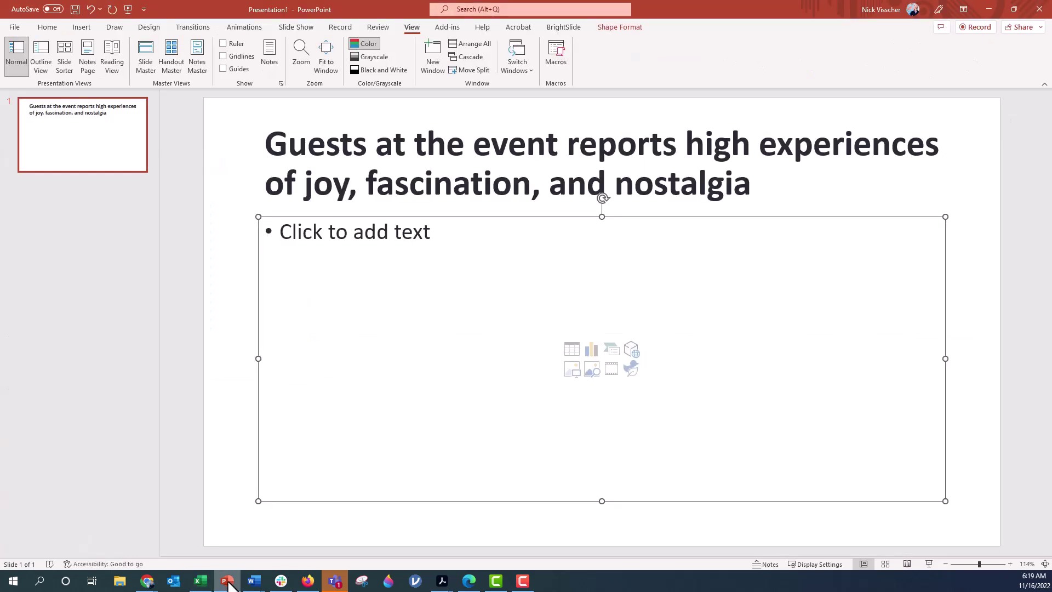
{"action": "left_click", "coordinate": [595, 353]}
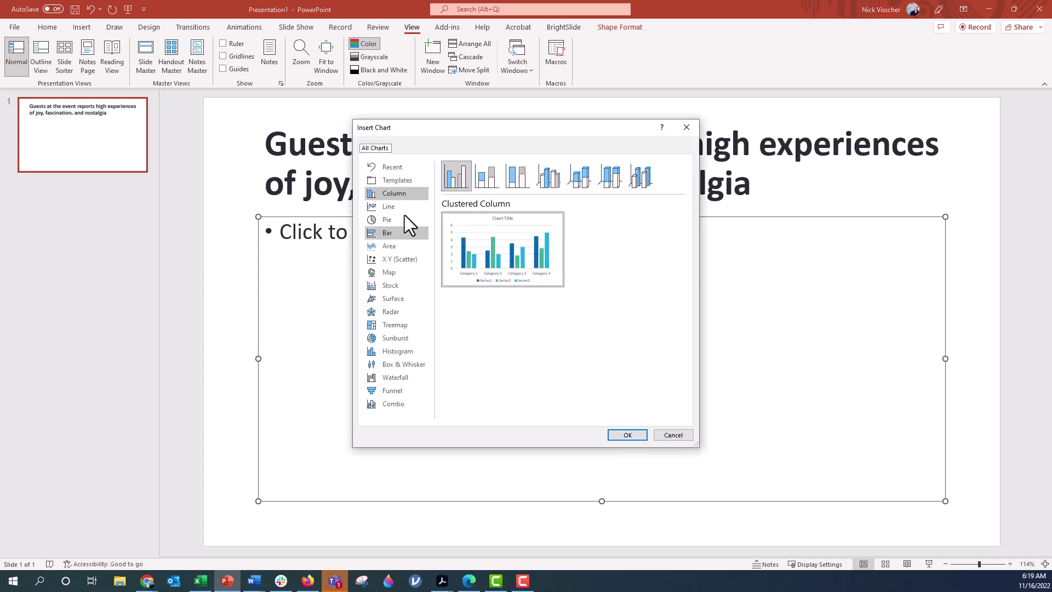
{"action": "left_click", "coordinate": [405, 232]}
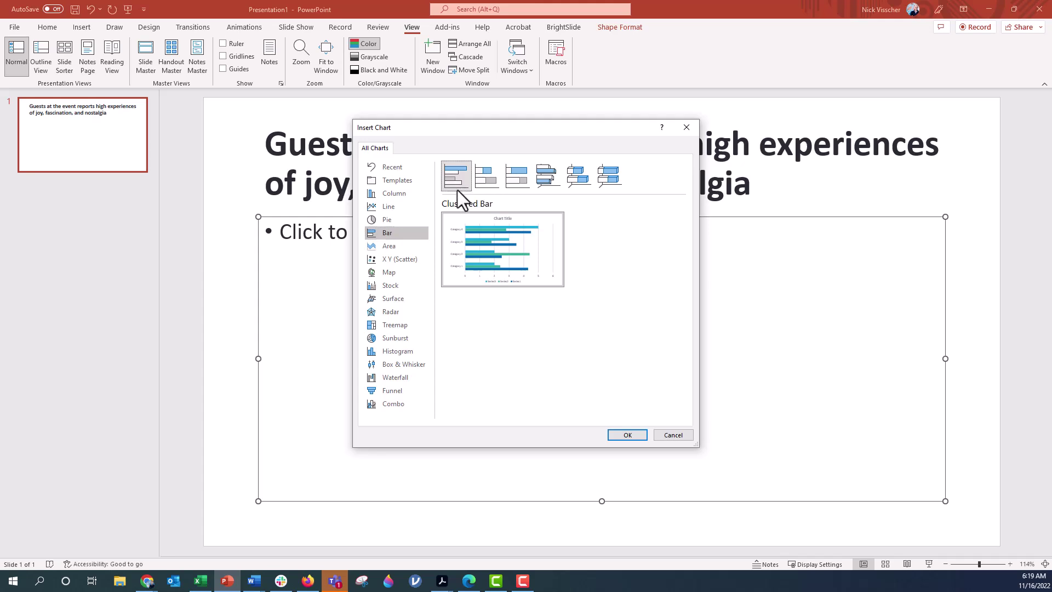
{"action": "mouse_move", "coordinate": [502, 249]}
{"action": "left_click", "coordinate": [628, 436]}
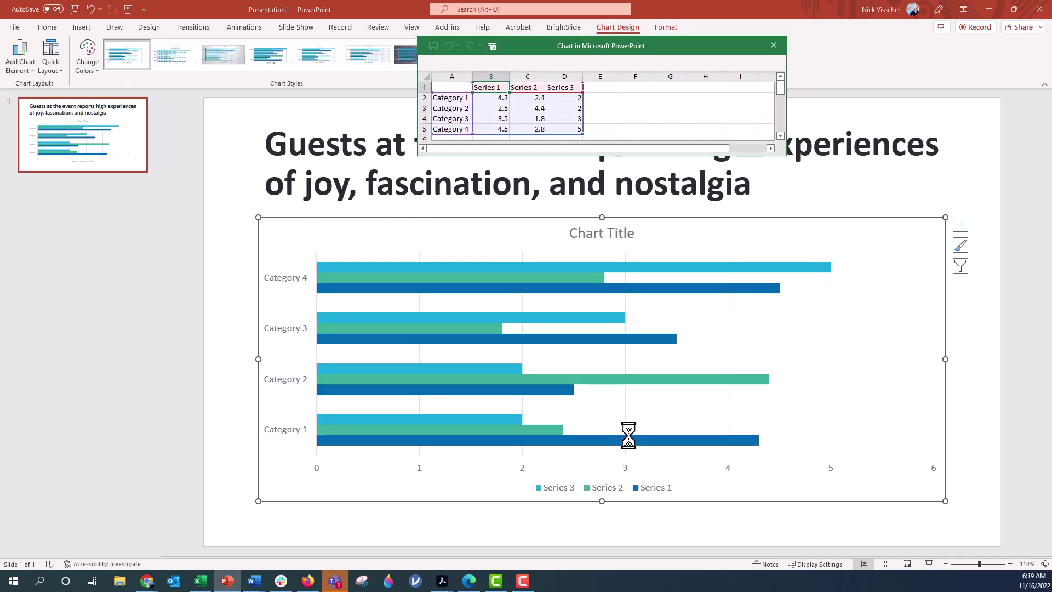
Paste the survey data at A1, delete columns C:D, and rename B1 to 'Data'.
{"action": "left_click", "coordinate": [448, 82]}
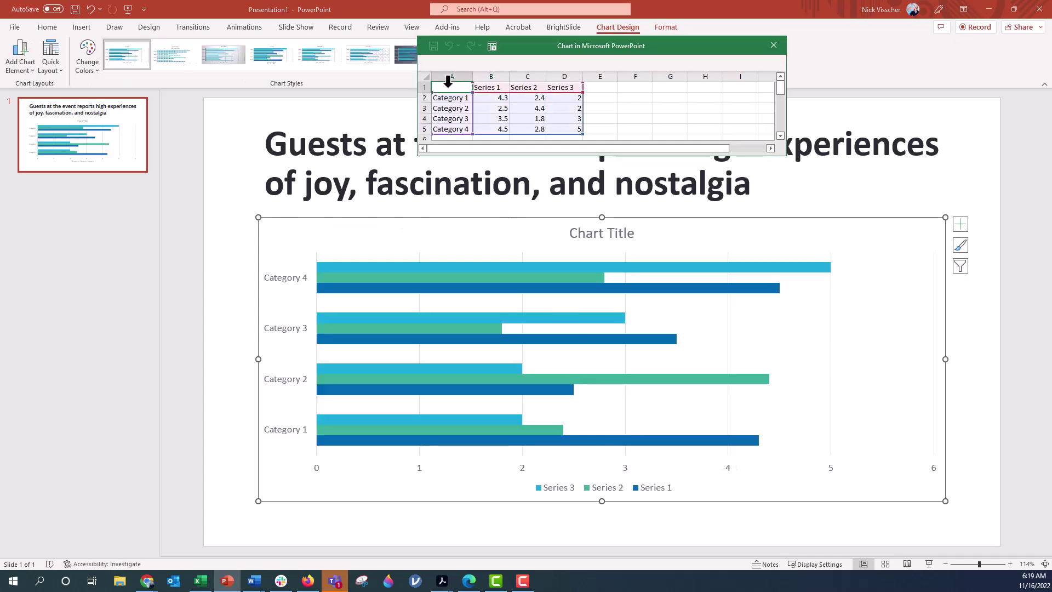
{"action": "key", "text": "ctrl+v"}
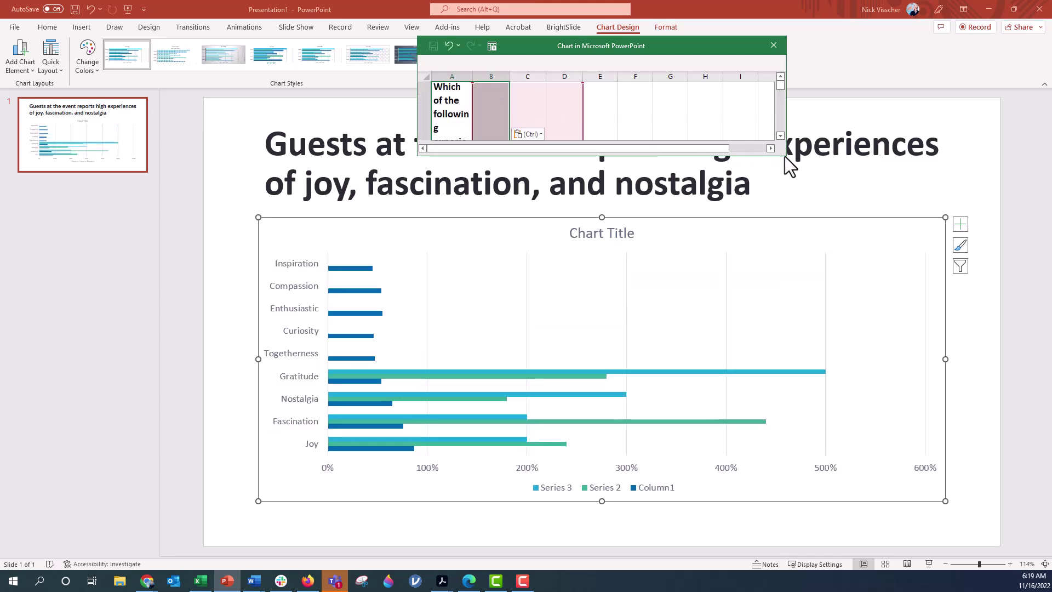
{"action": "left_click_drag", "start_coordinate": [784, 157], "coordinate": [813, 382]}
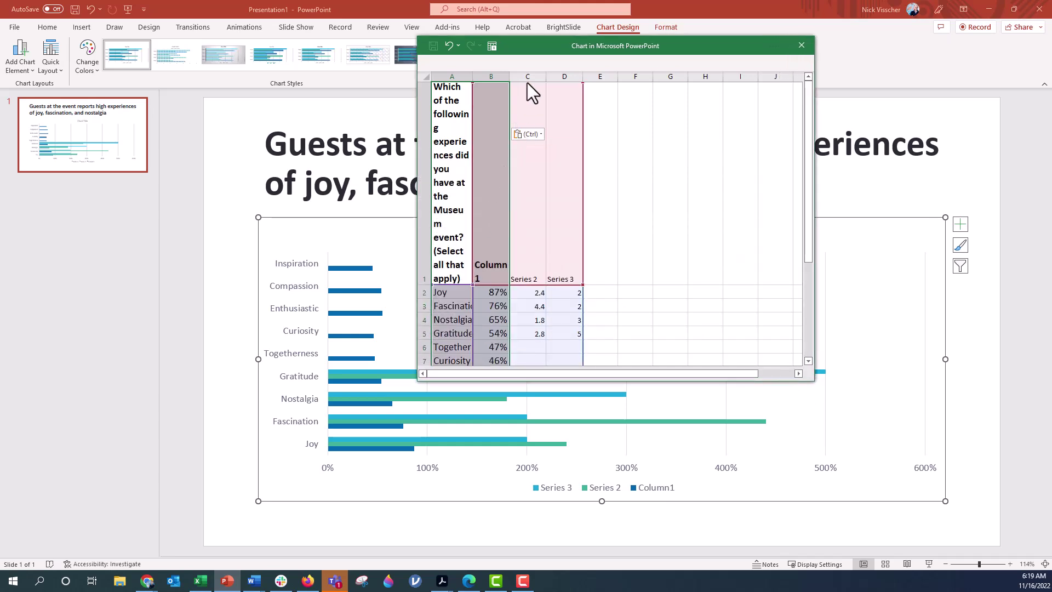
{"action": "left_click_drag", "start_coordinate": [527, 76], "coordinate": [554, 76]}
{"action": "right_click", "coordinate": [559, 78]}
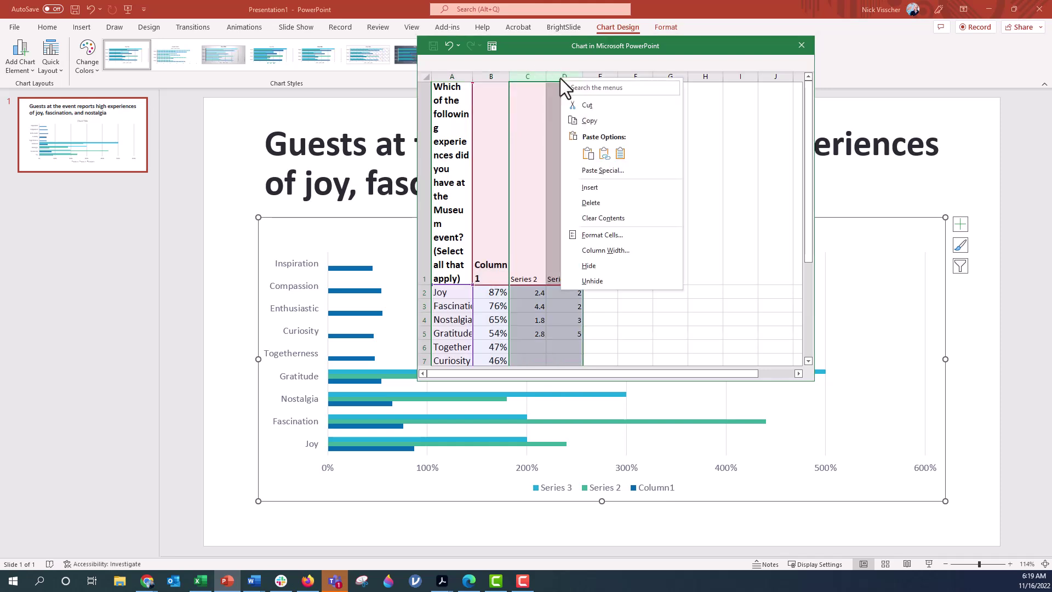
{"action": "left_click", "coordinate": [620, 203]}
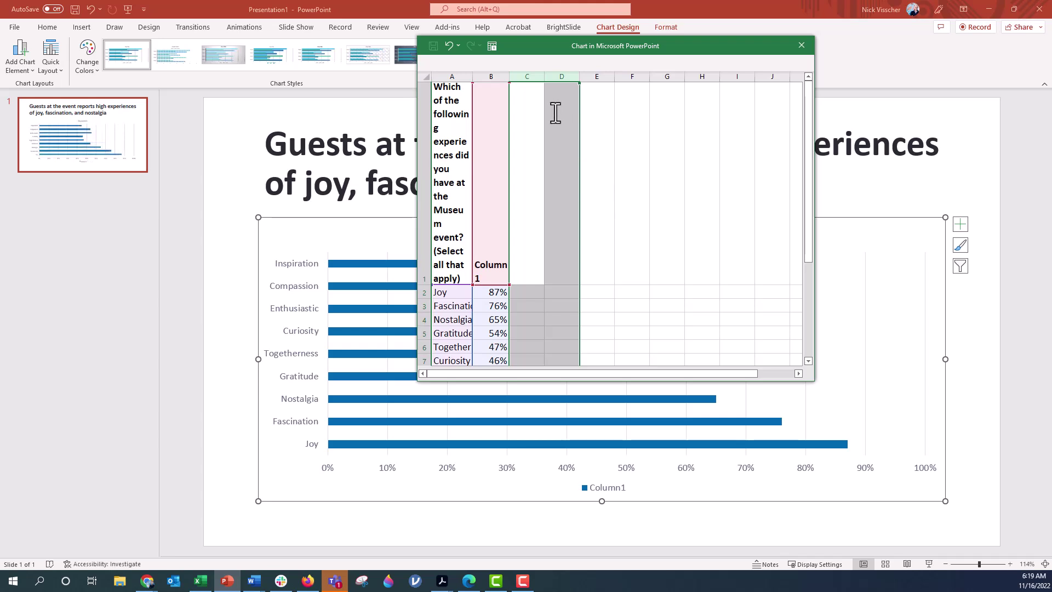
{"action": "left_click", "coordinate": [496, 266]}
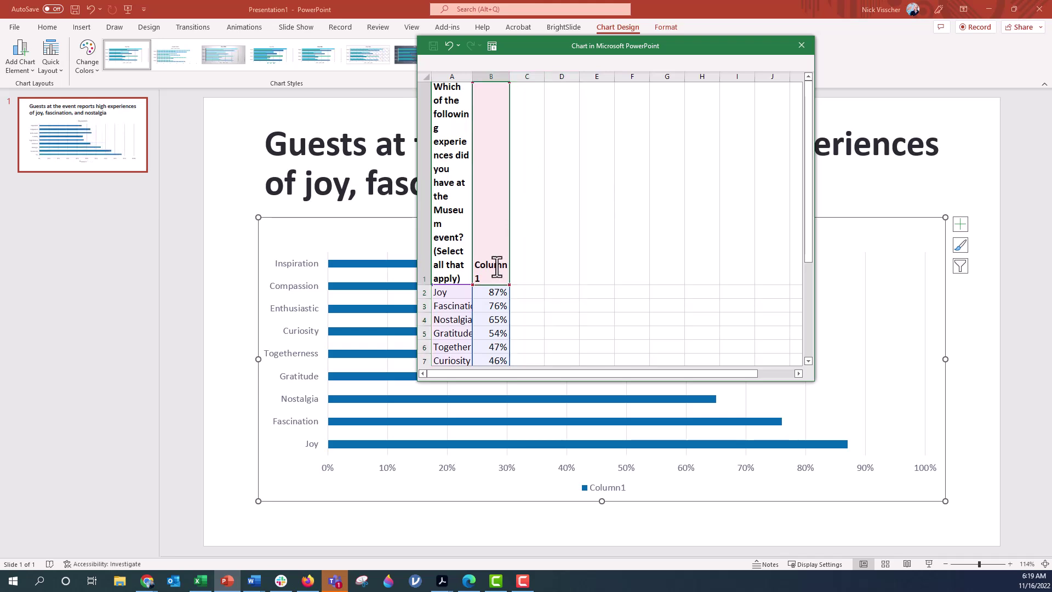
{"action": "type", "text": "Data"}
{"action": "key", "text": "Return"}
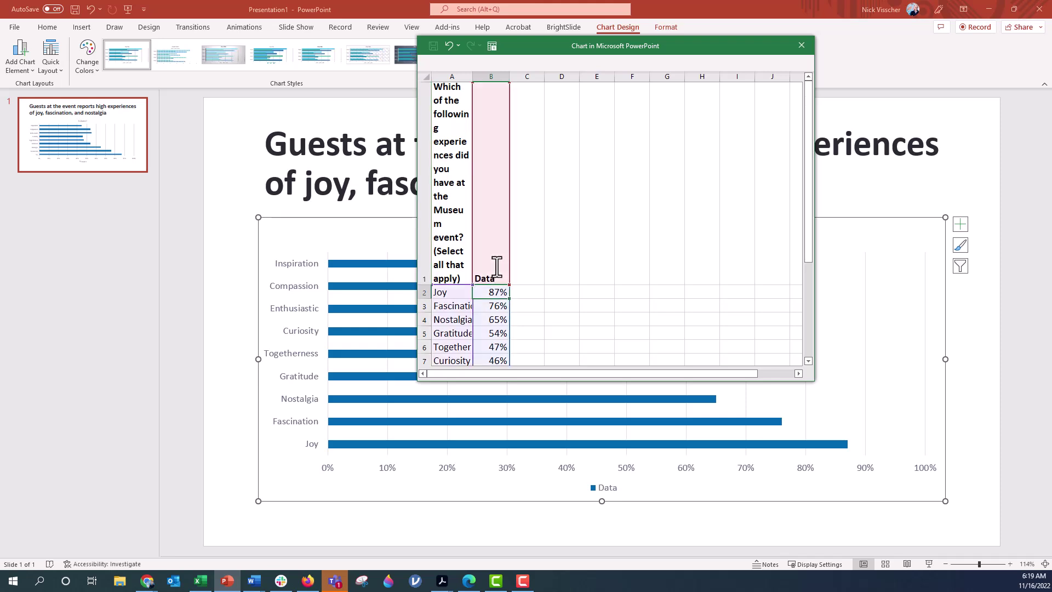
Close the chart data sheet, delete the chart title and legend, and select the category axis.
{"action": "left_click", "coordinate": [799, 46]}
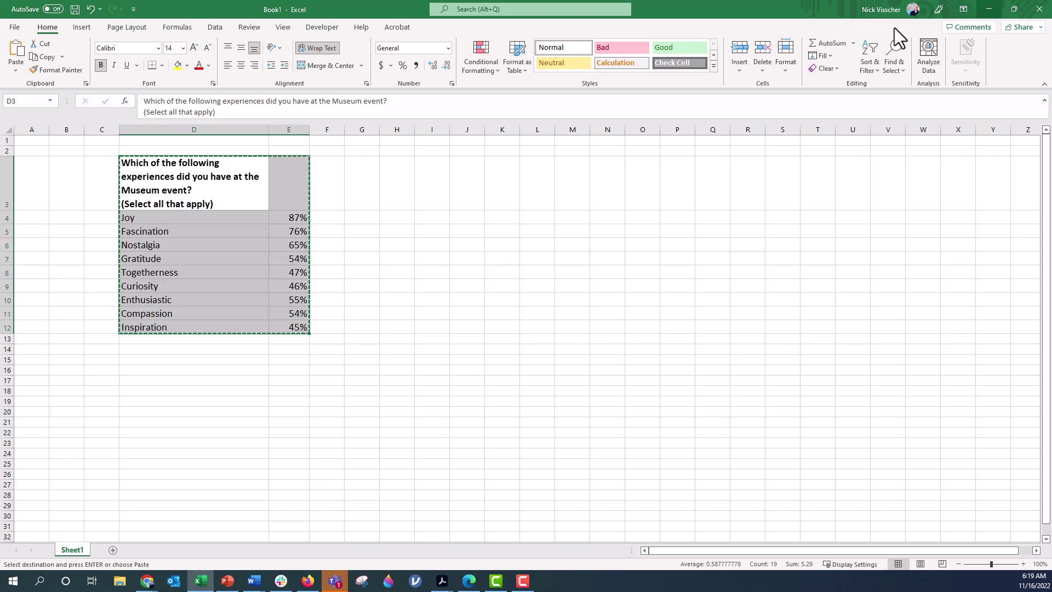
{"action": "left_click", "coordinate": [981, 9]}
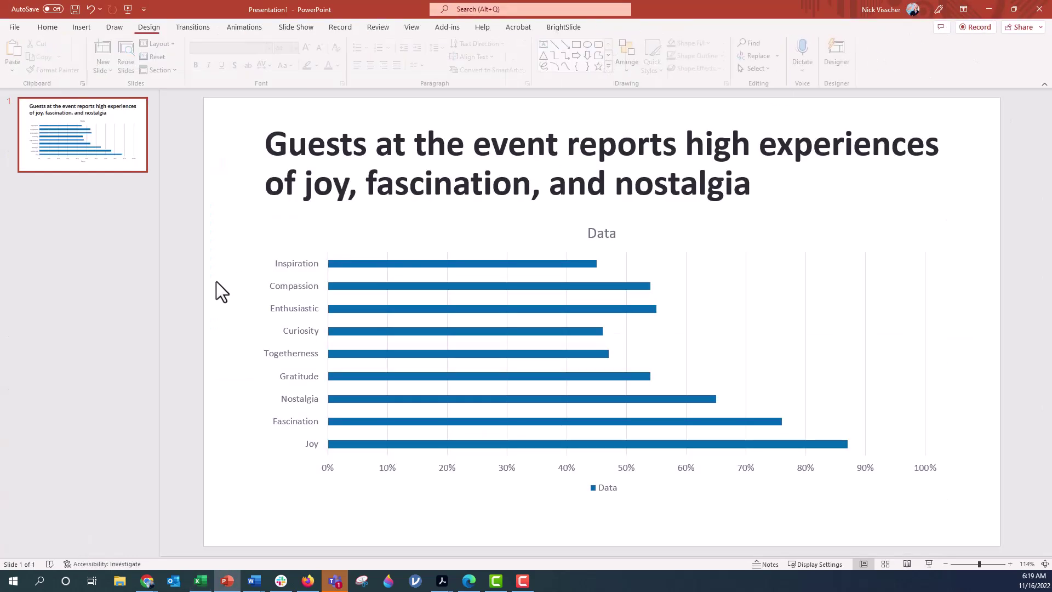
{"action": "left_click", "coordinate": [281, 287]}
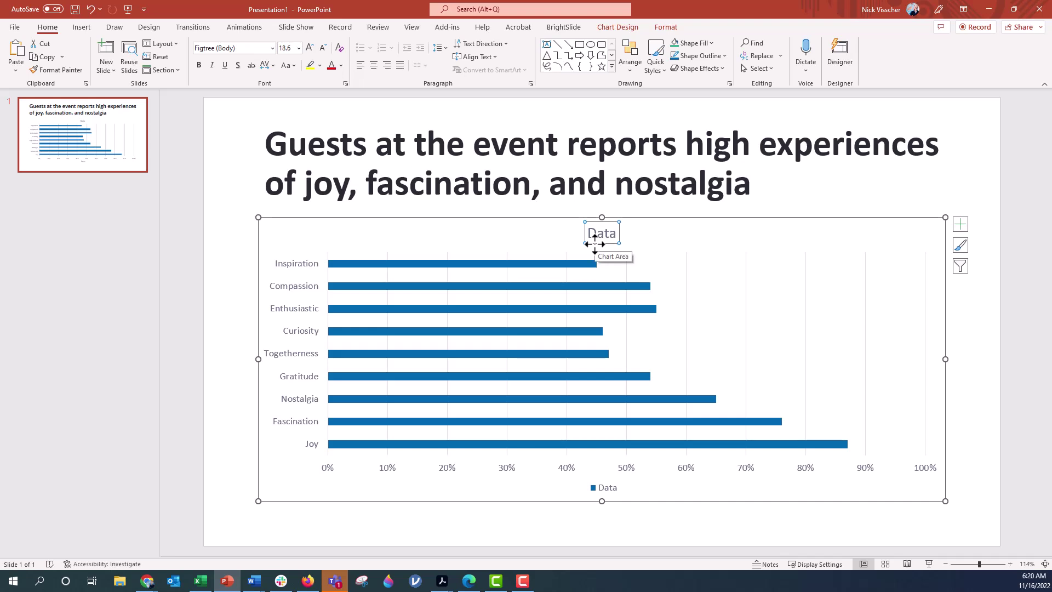
{"action": "key", "text": "Delete"}
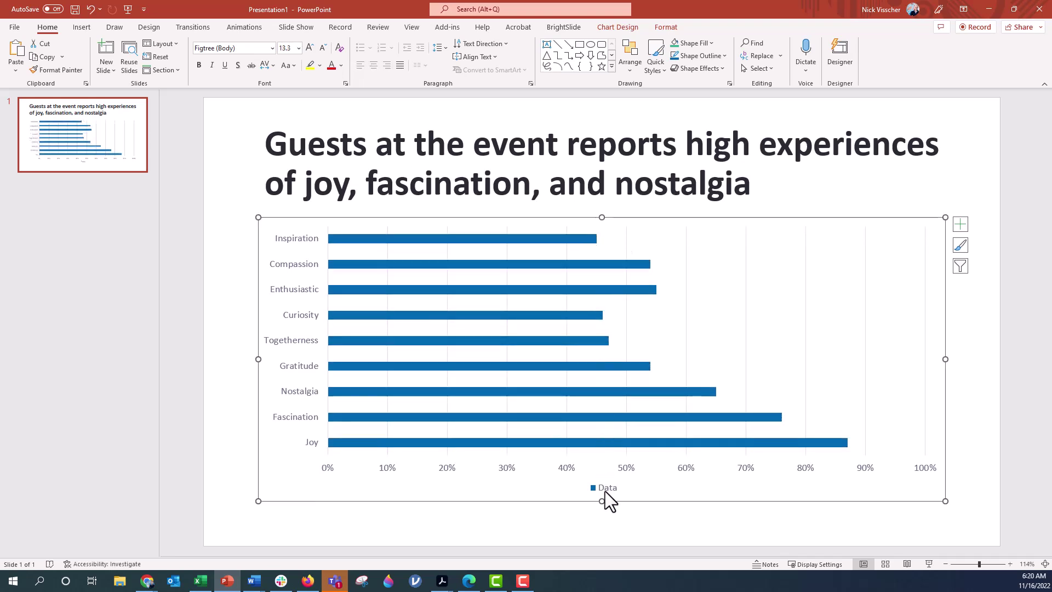
{"action": "left_click", "coordinate": [605, 491]}
{"action": "key", "text": "Delete"}
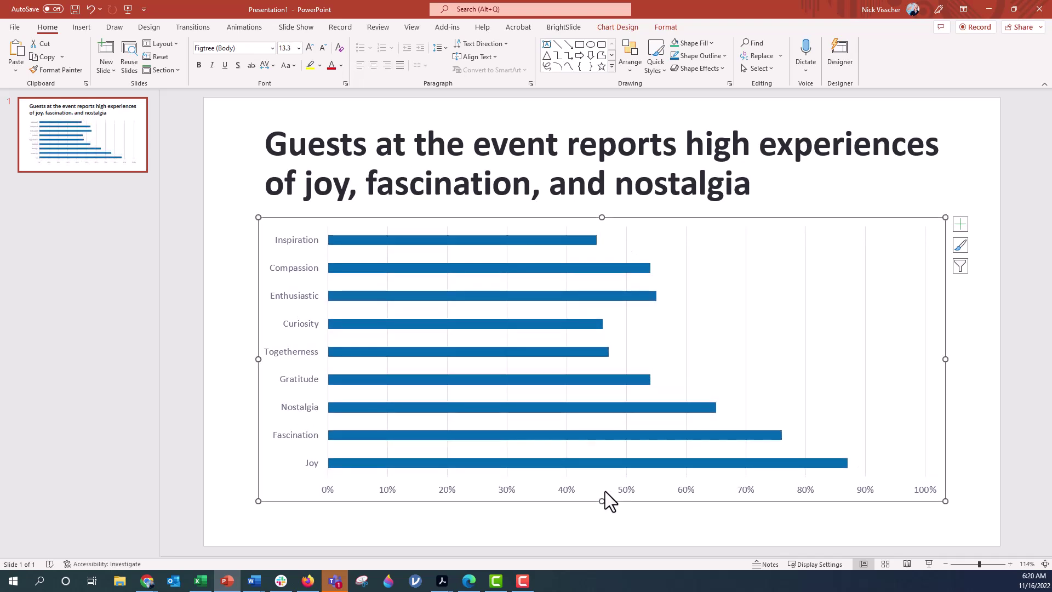
{"action": "left_click", "coordinate": [285, 270]}
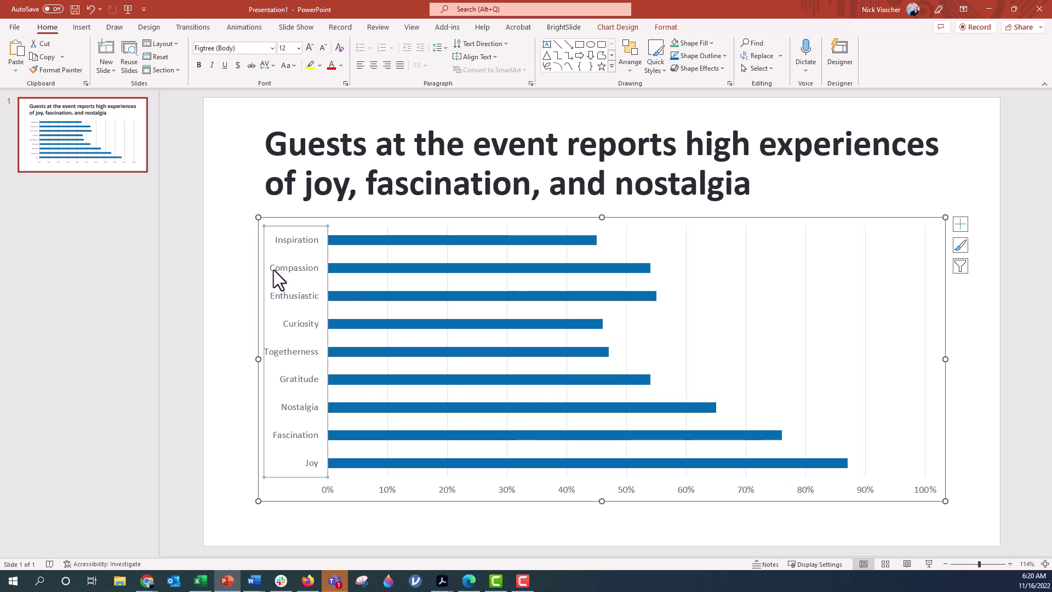
Set the category axis to reverse order with the horizontal axis crossing at maximum category.
{"action": "right_click", "coordinate": [274, 269]}
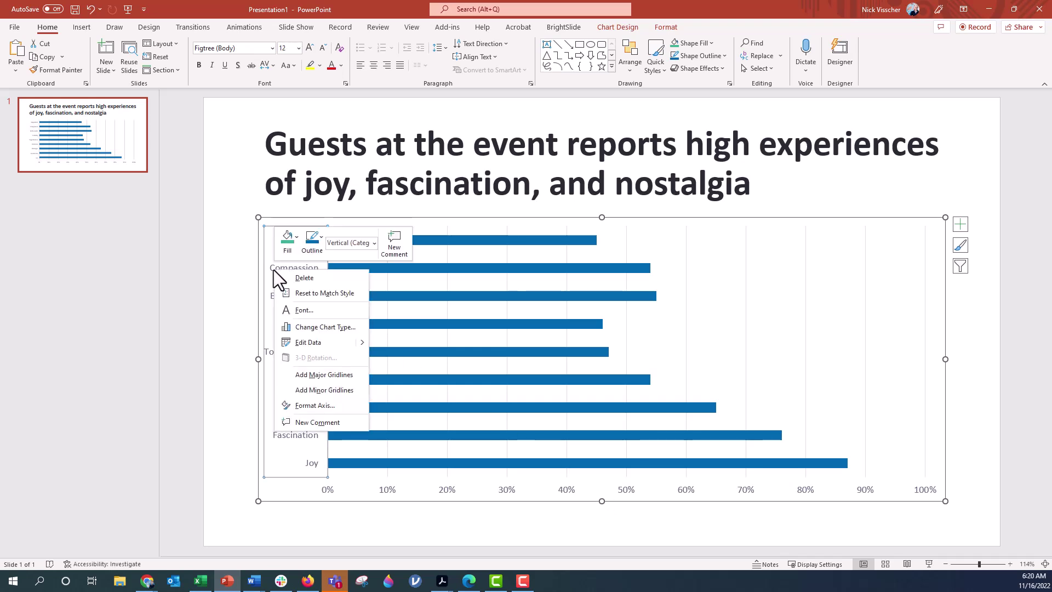
{"action": "left_click", "coordinate": [360, 405]}
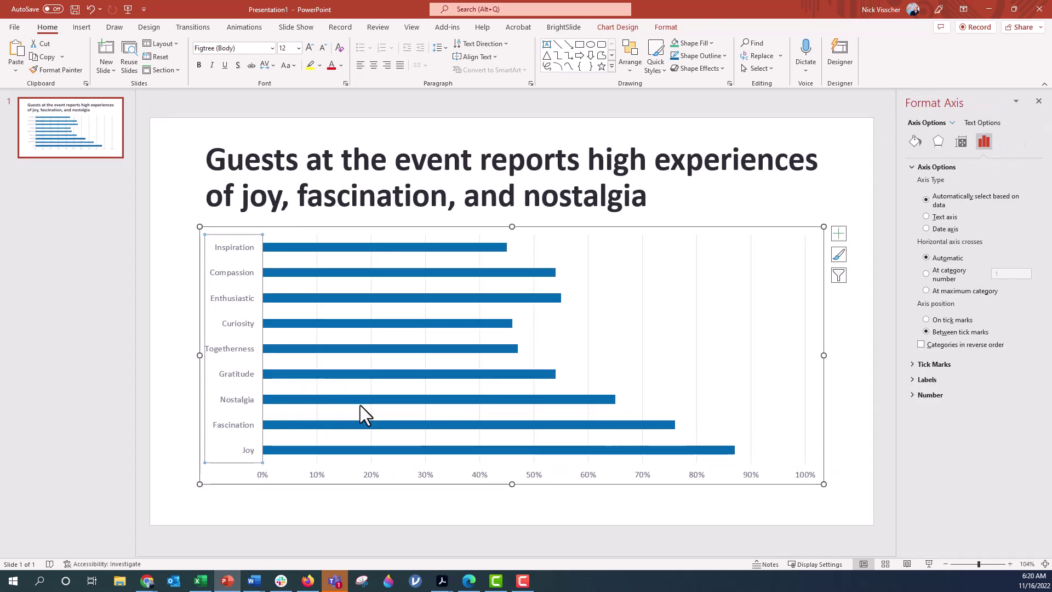
{"action": "left_click", "coordinate": [921, 346]}
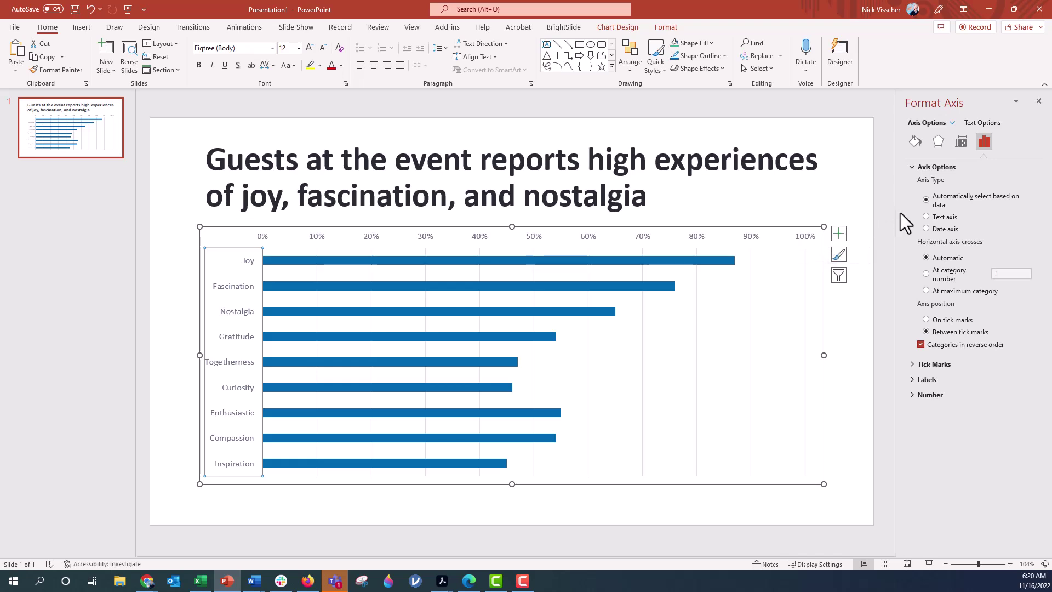
{"action": "left_click", "coordinate": [971, 290]}
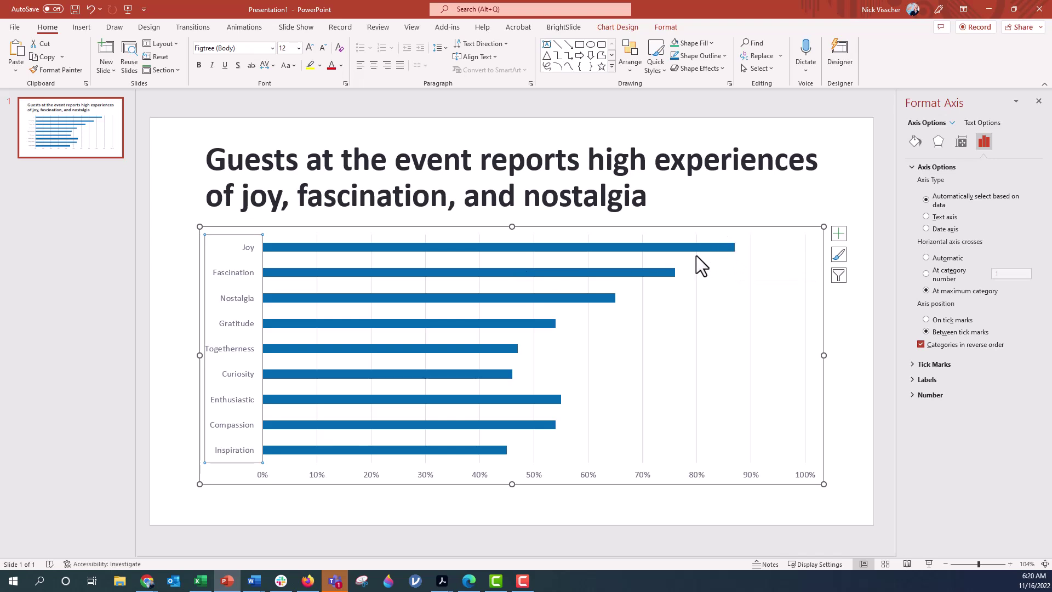
{"action": "left_click", "coordinate": [625, 272]}
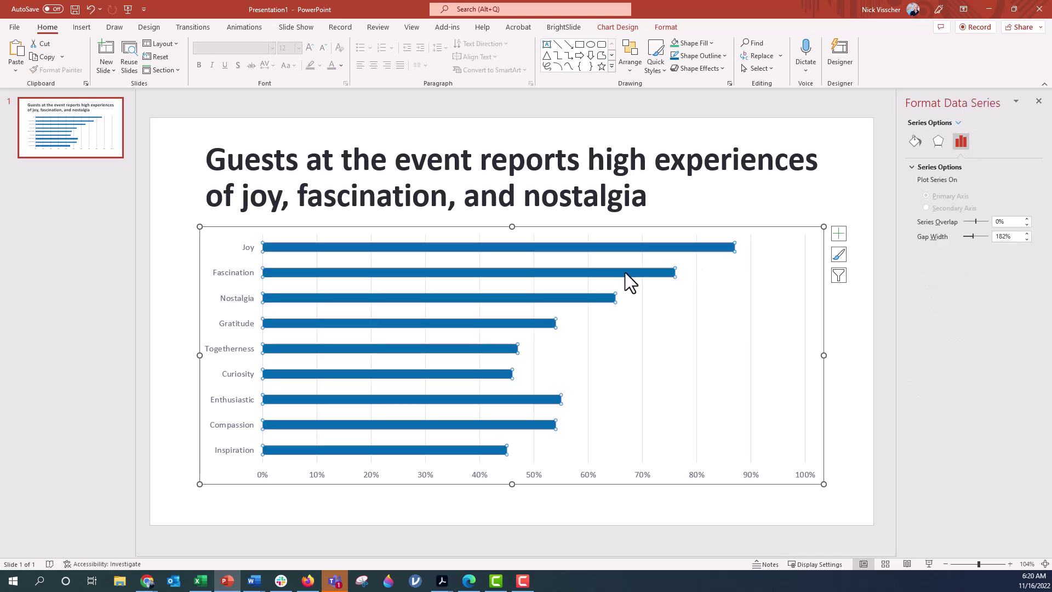
Custom-sort chart data A2:B10 by Data, smallest to largest.
{"action": "right_click", "coordinate": [639, 272]}
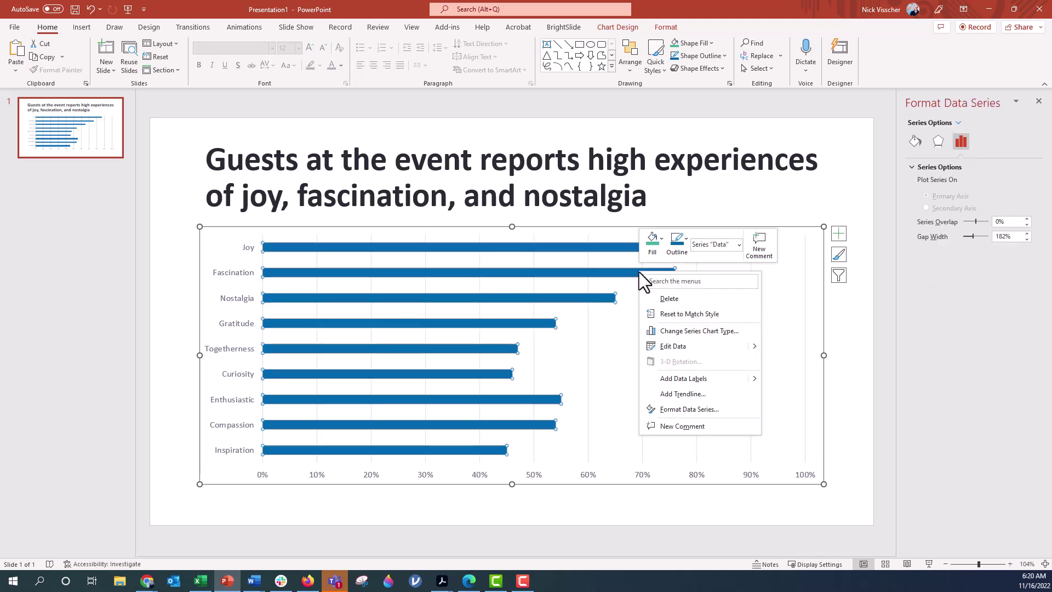
{"action": "left_click", "coordinate": [712, 350]}
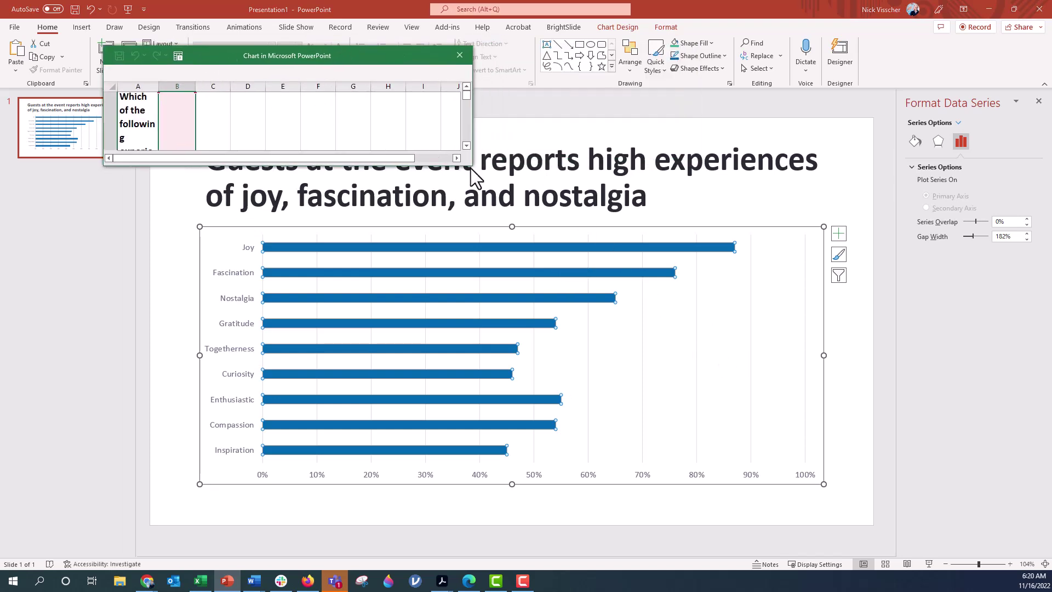
{"action": "left_click_drag", "start_coordinate": [472, 165], "coordinate": [698, 488]}
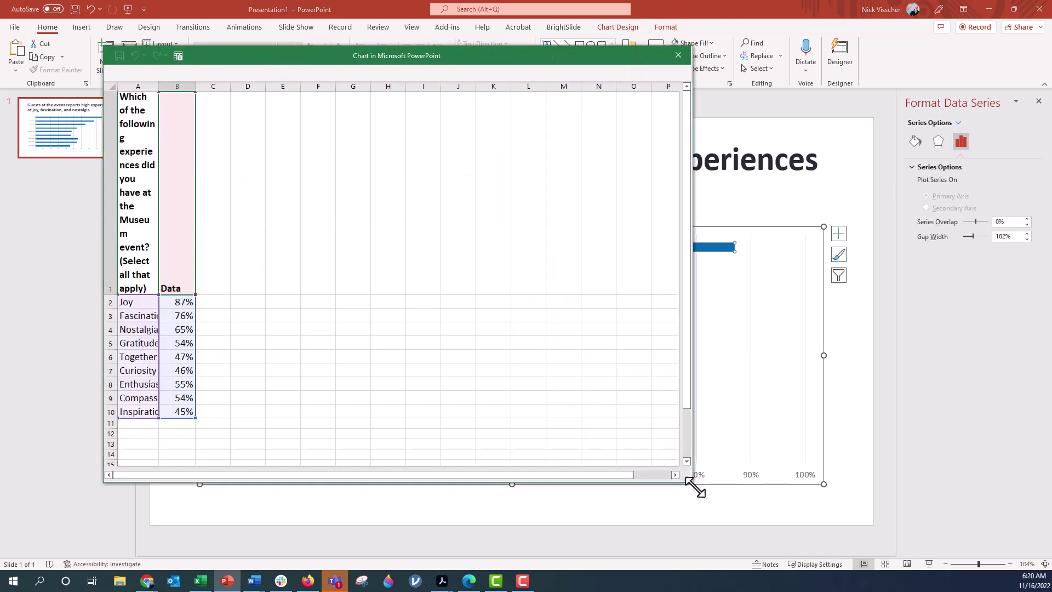
{"action": "left_click_drag", "start_coordinate": [131, 305], "coordinate": [181, 425]}
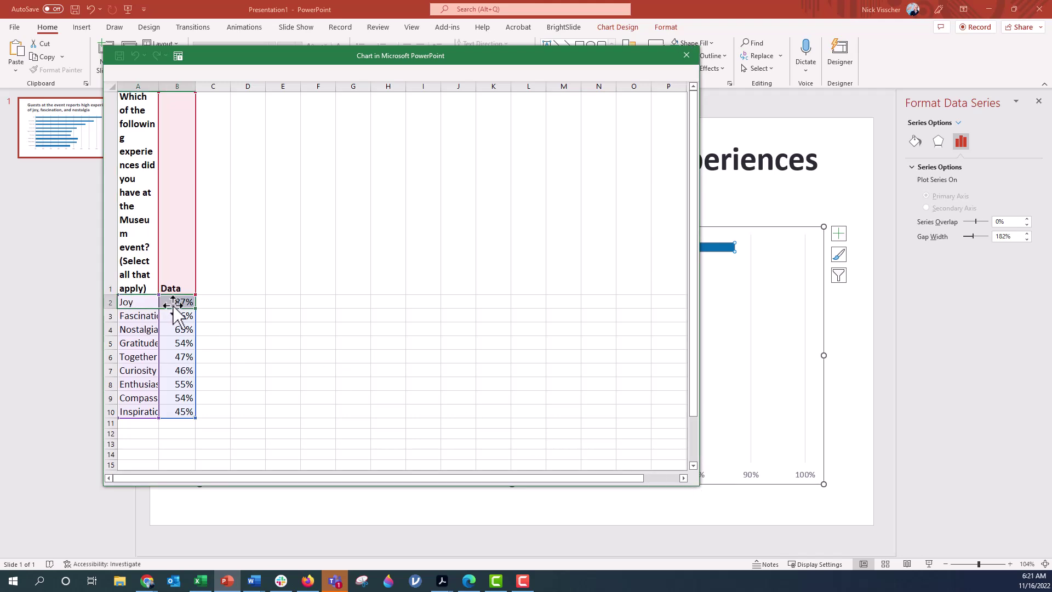
{"action": "right_click", "coordinate": [129, 299]}
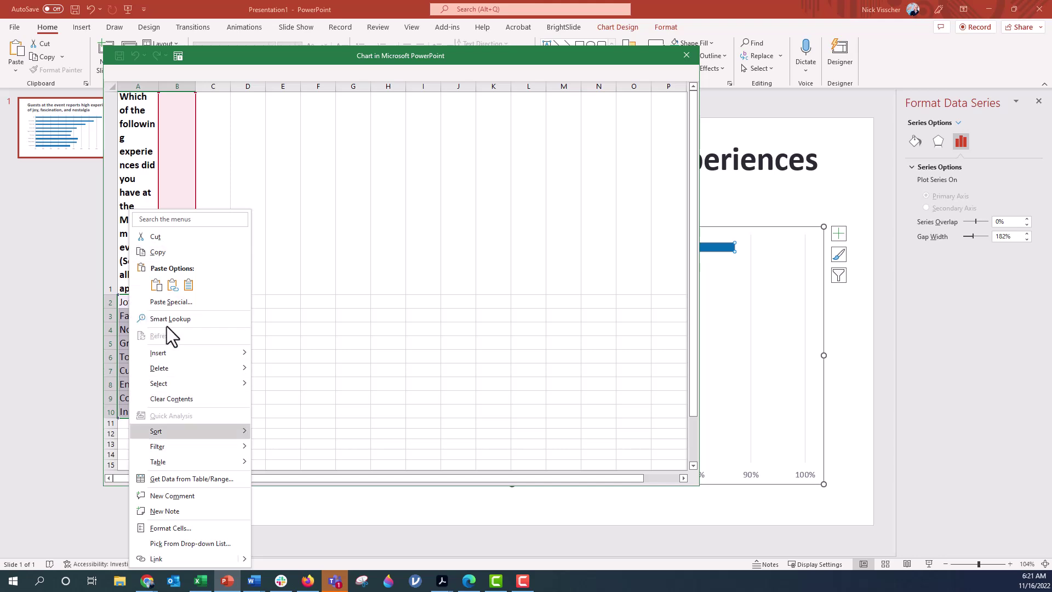
{"action": "mouse_move", "coordinate": [157, 431]}
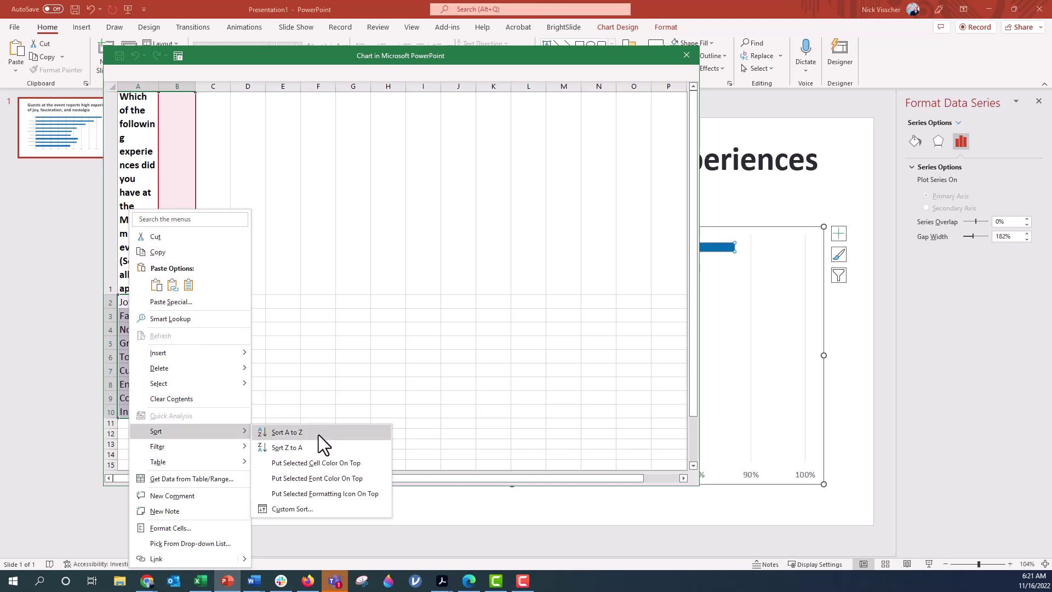
{"action": "left_click", "coordinate": [337, 509]}
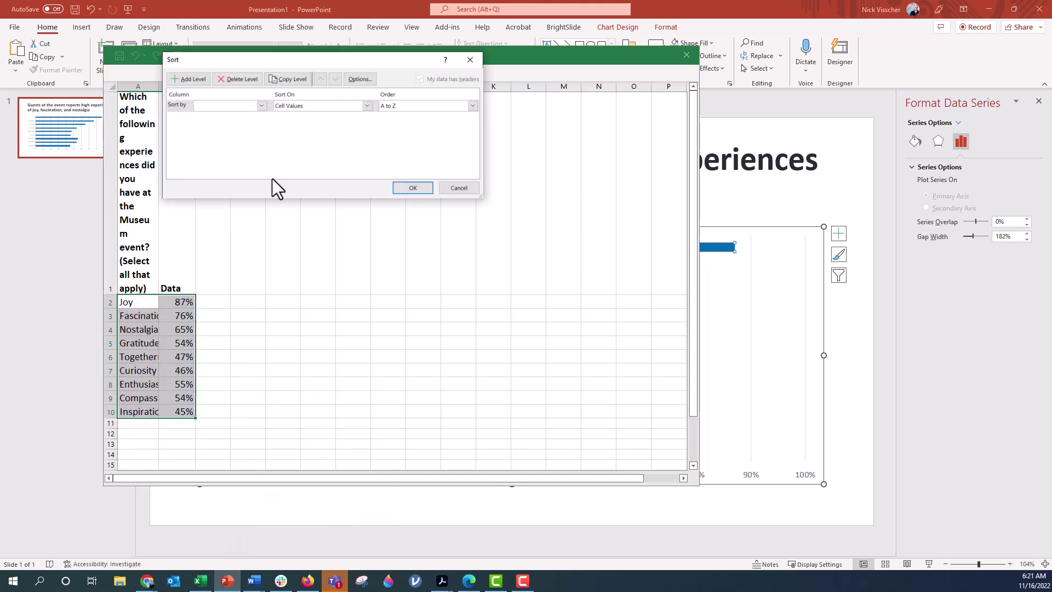
{"action": "left_click", "coordinate": [258, 107]}
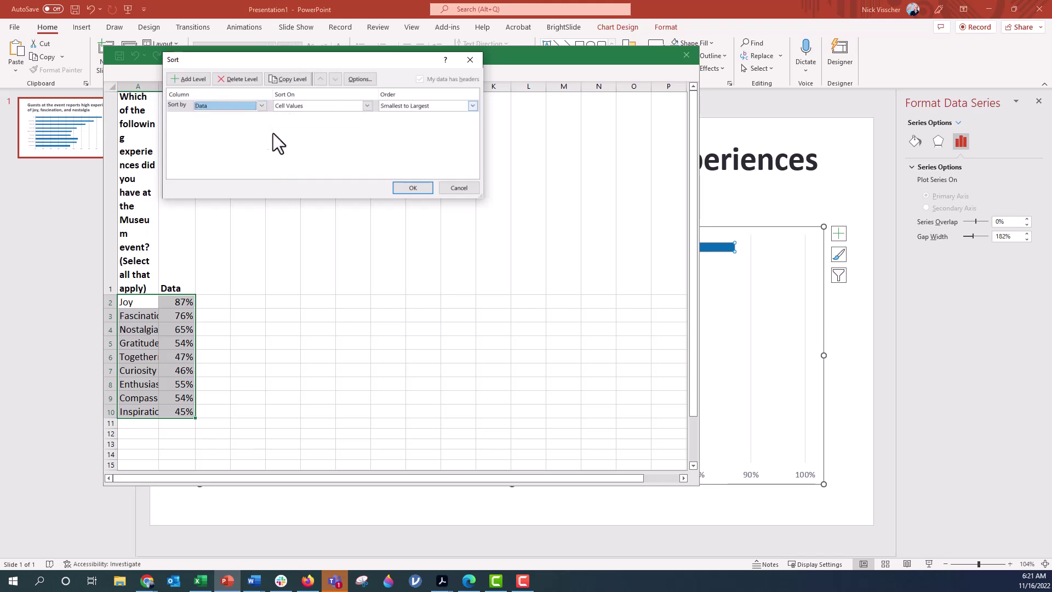
{"action": "left_click", "coordinate": [421, 191]}
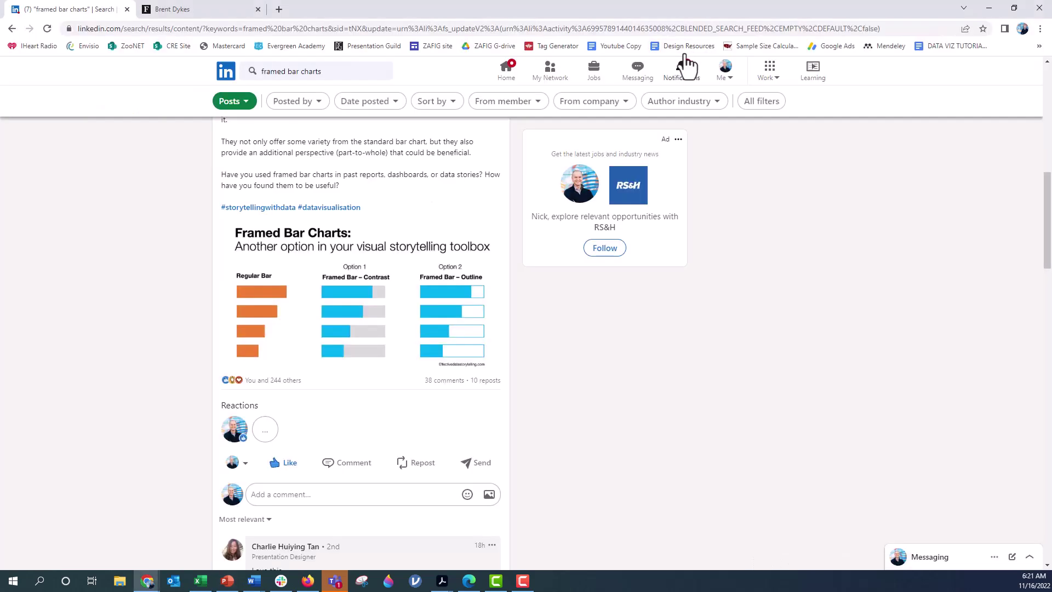
Untick Categories in reverse order and set horizontal axis crossing back to Automatic.
{"action": "left_click", "coordinate": [229, 584]}
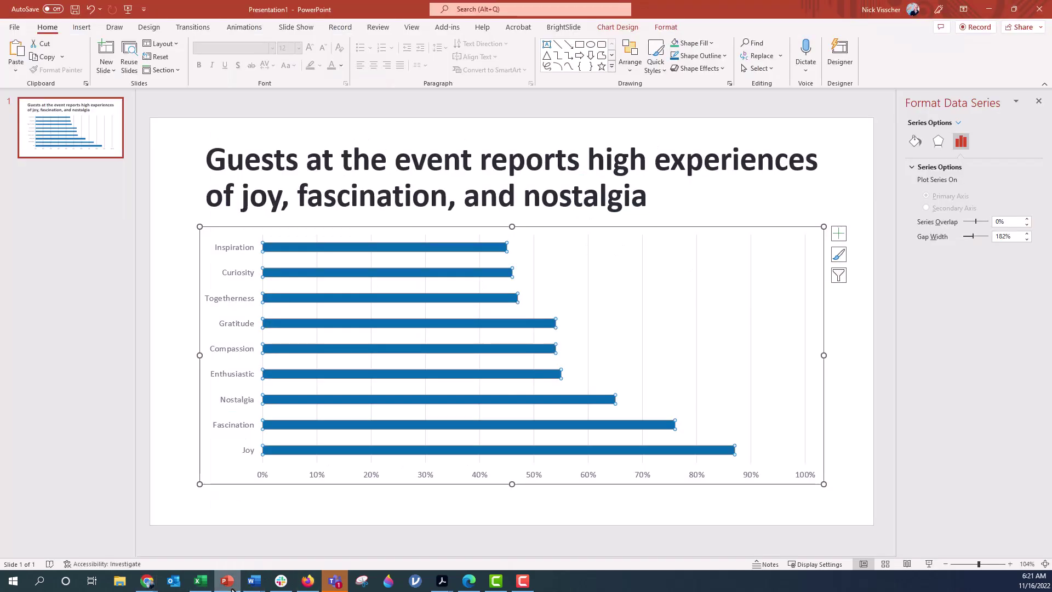
{"action": "left_click", "coordinate": [215, 247]}
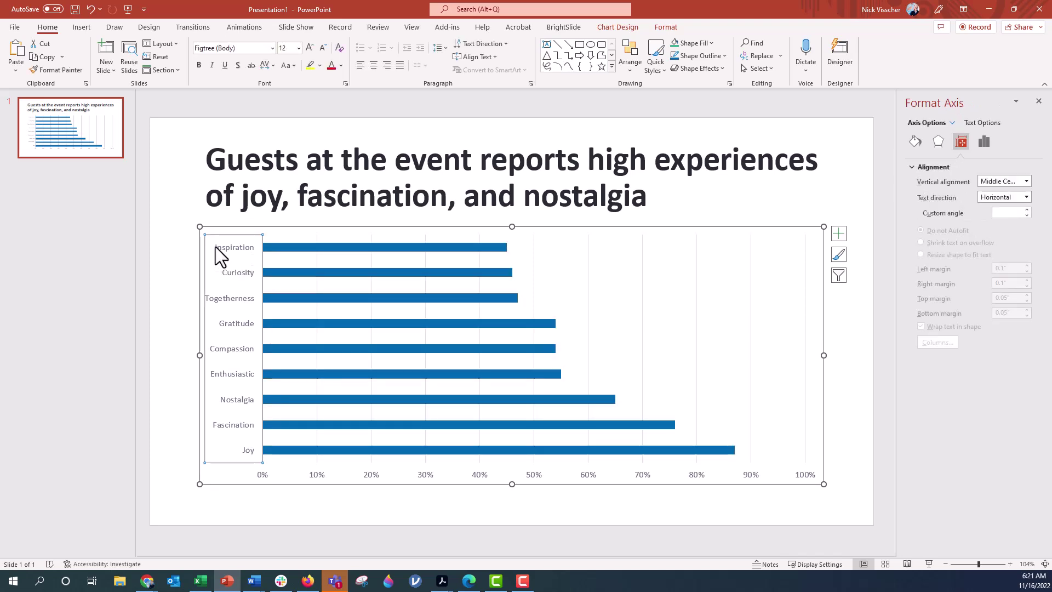
{"action": "right_click", "coordinate": [216, 247]}
{"action": "left_click", "coordinate": [245, 386]}
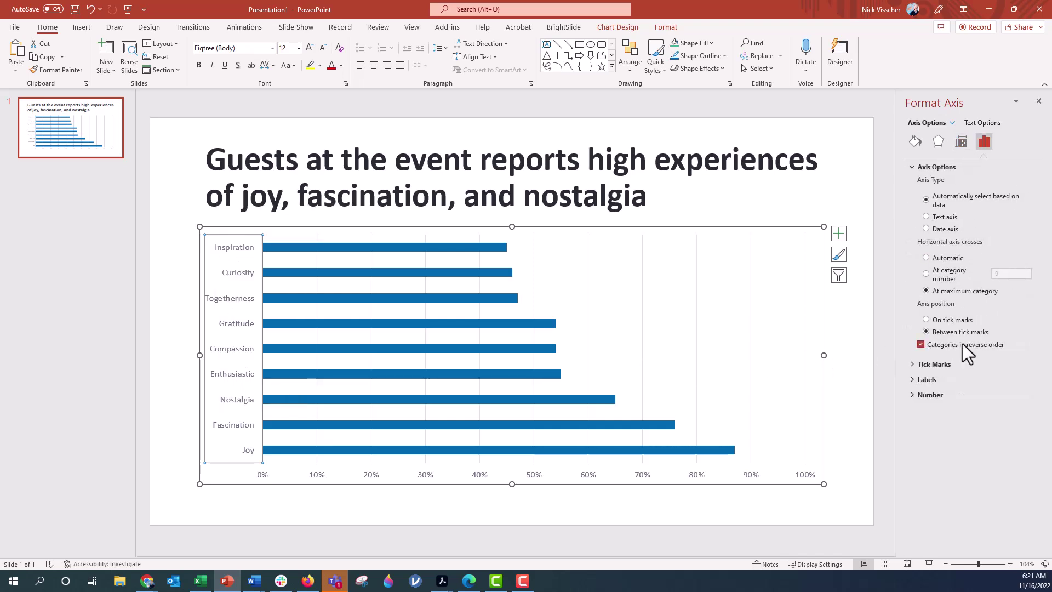
{"action": "left_click", "coordinate": [968, 344]}
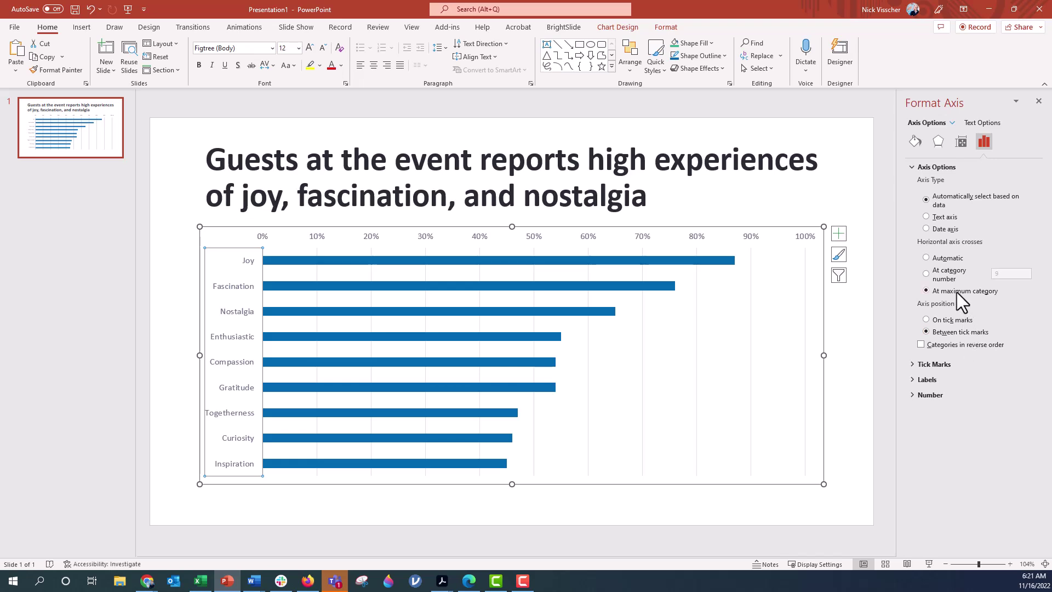
{"action": "left_click", "coordinate": [261, 238]}
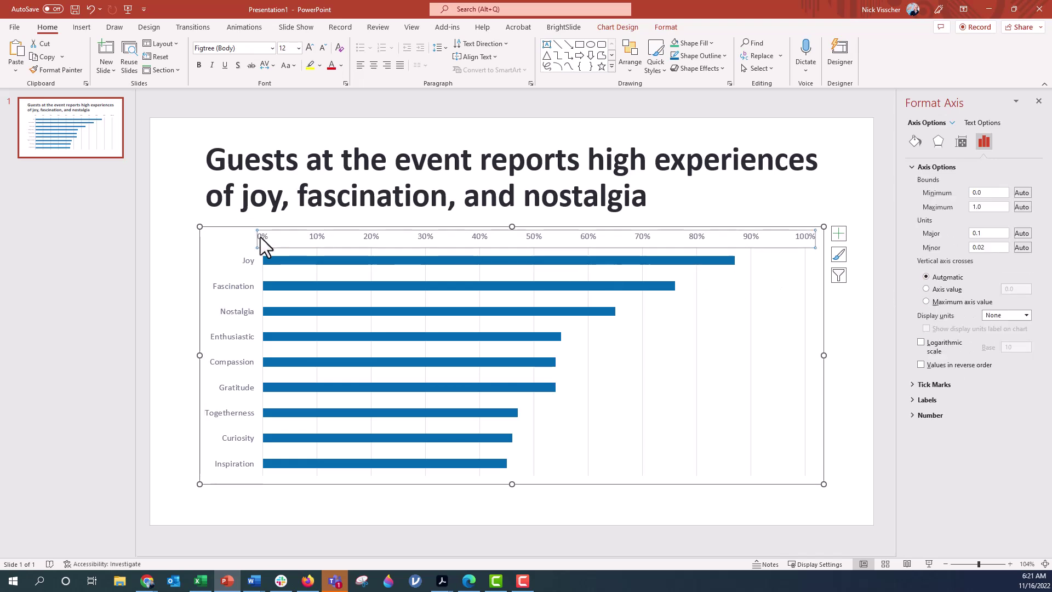
{"action": "left_click", "coordinate": [251, 258]}
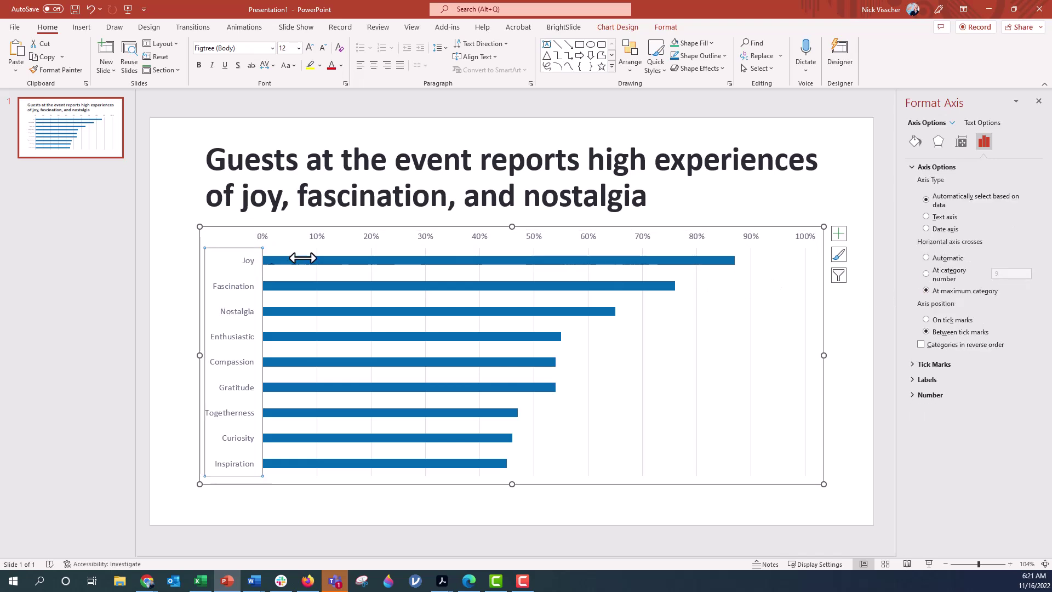
{"action": "left_click", "coordinate": [938, 257]}
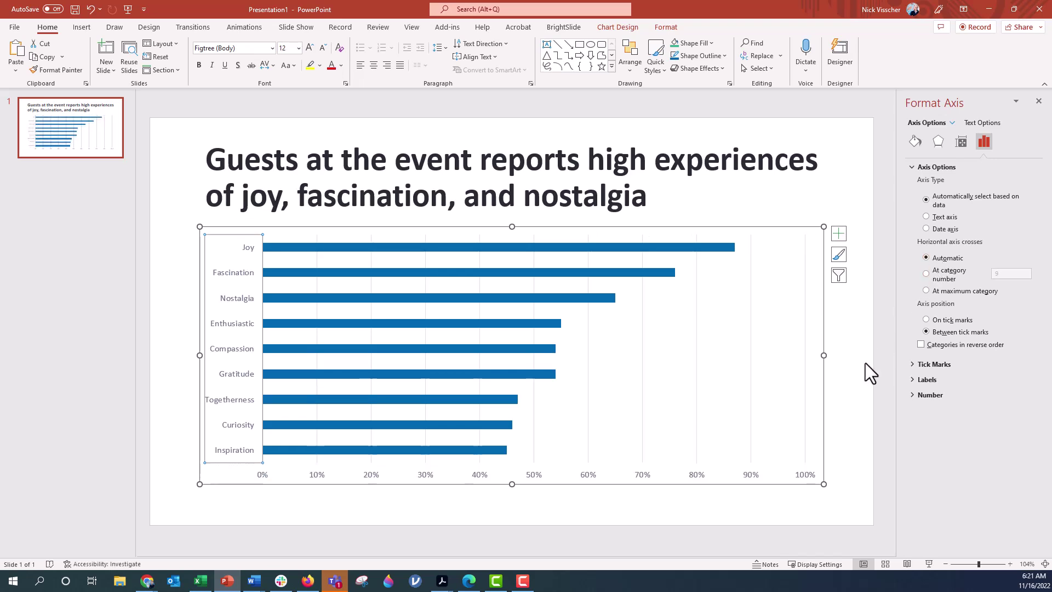
{"action": "left_click", "coordinate": [168, 340]}
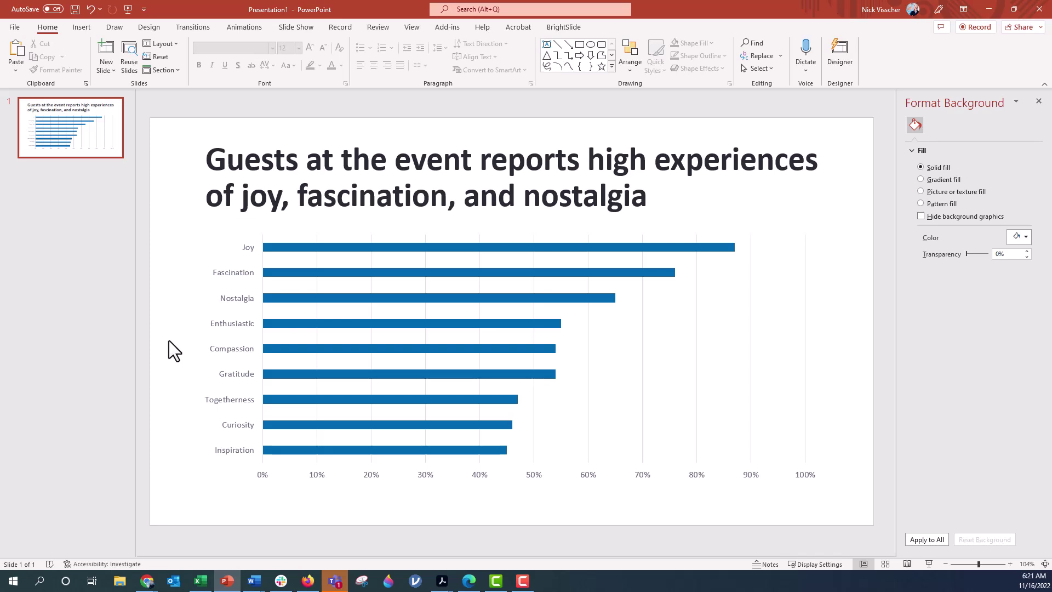
Delete the chart's major gridlines and the percentage axis.
{"action": "left_click", "coordinate": [589, 373]}
{"action": "key", "text": "Delete"}
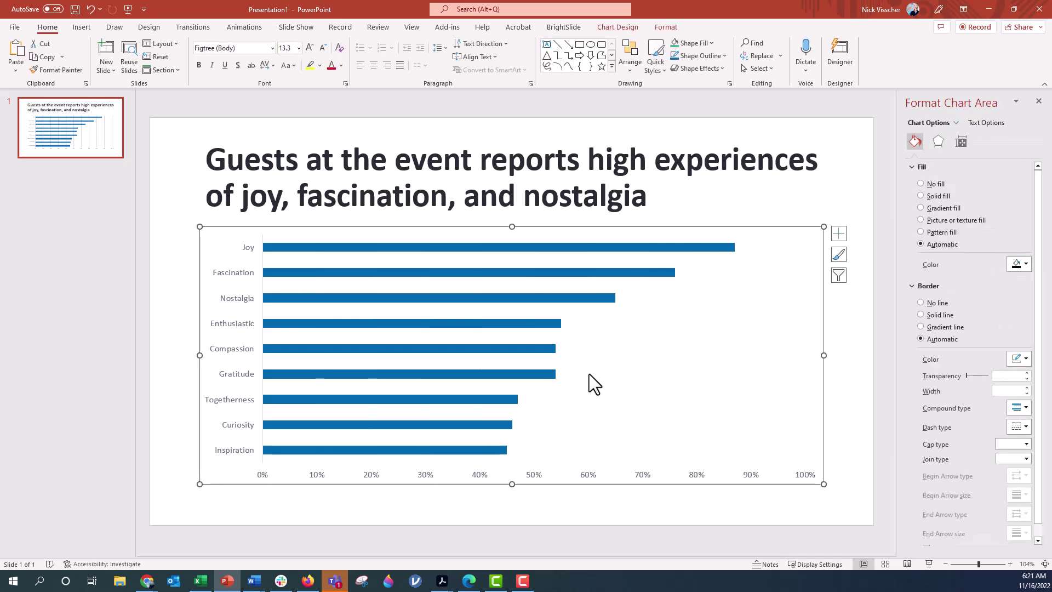
{"action": "left_click", "coordinate": [537, 475]}
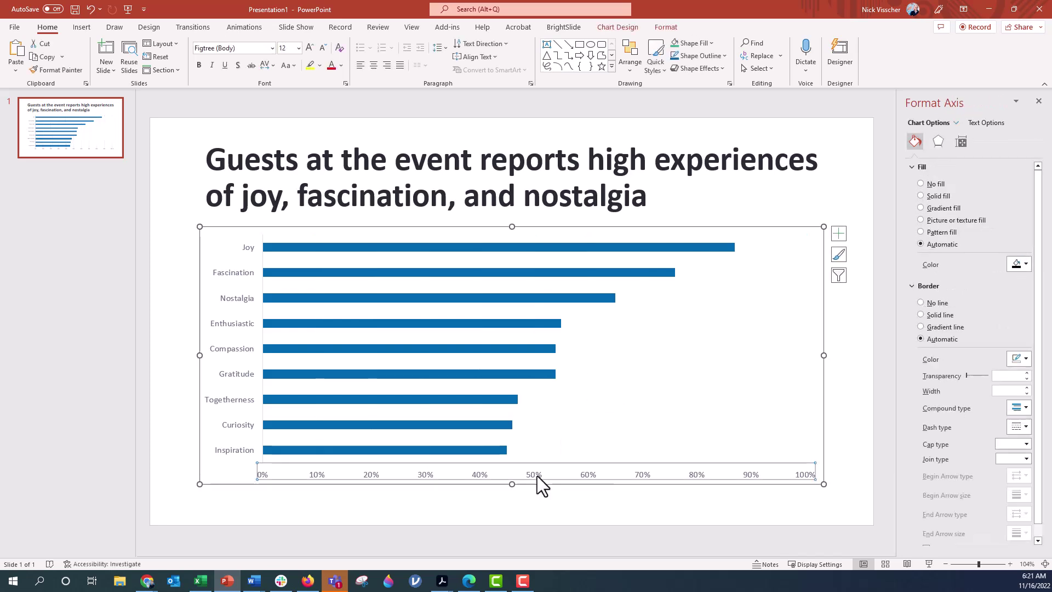
{"action": "key", "text": "Delete"}
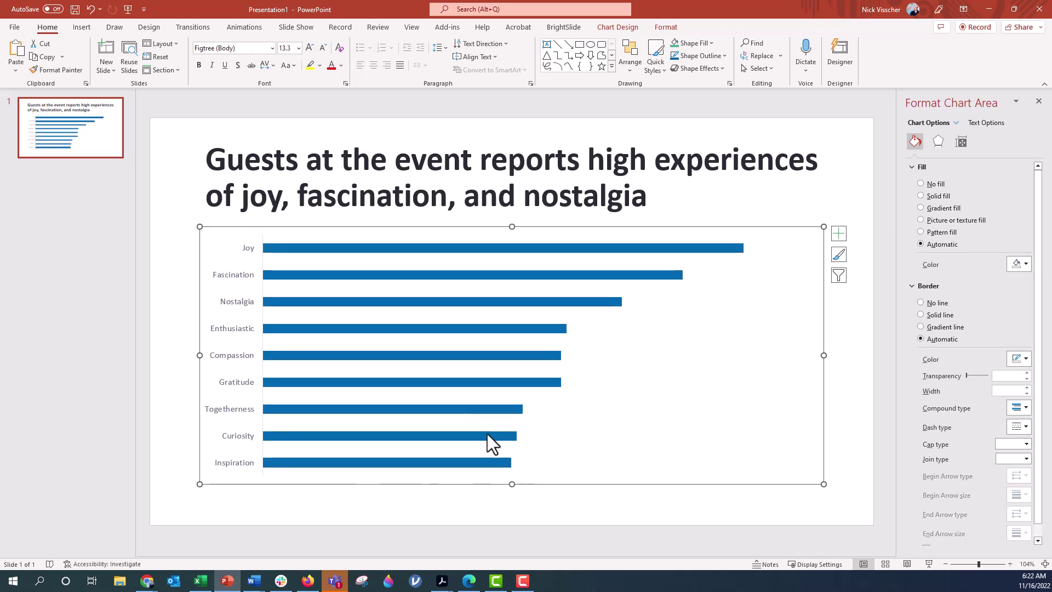
Set the bar series gap width to 50%.
{"action": "left_click", "coordinate": [271, 250]}
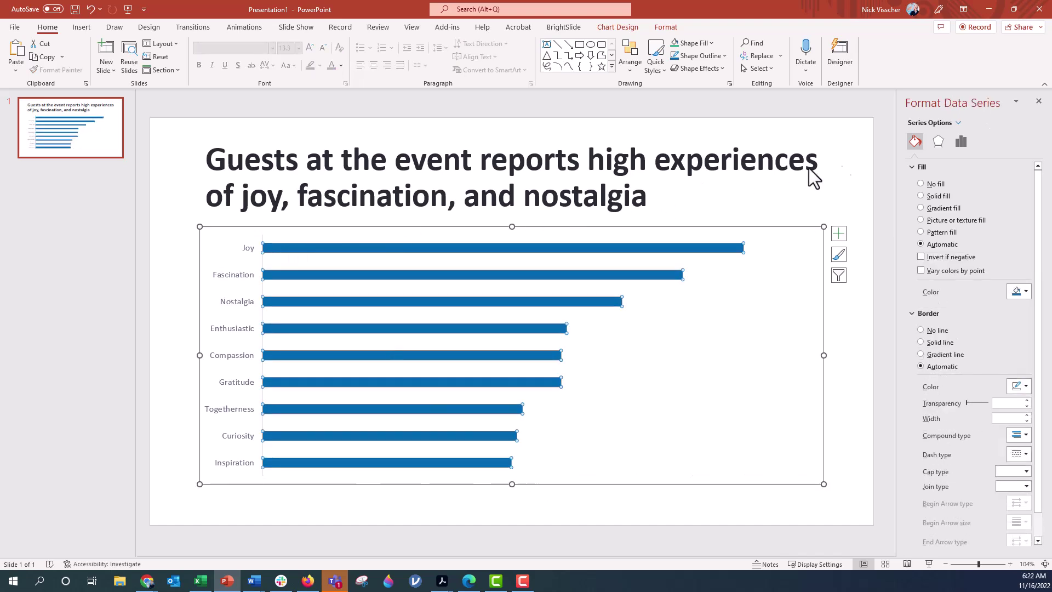
{"action": "left_click", "coordinate": [963, 143]}
{"action": "left_click_drag", "start_coordinate": [1016, 236], "coordinate": [976, 241]}
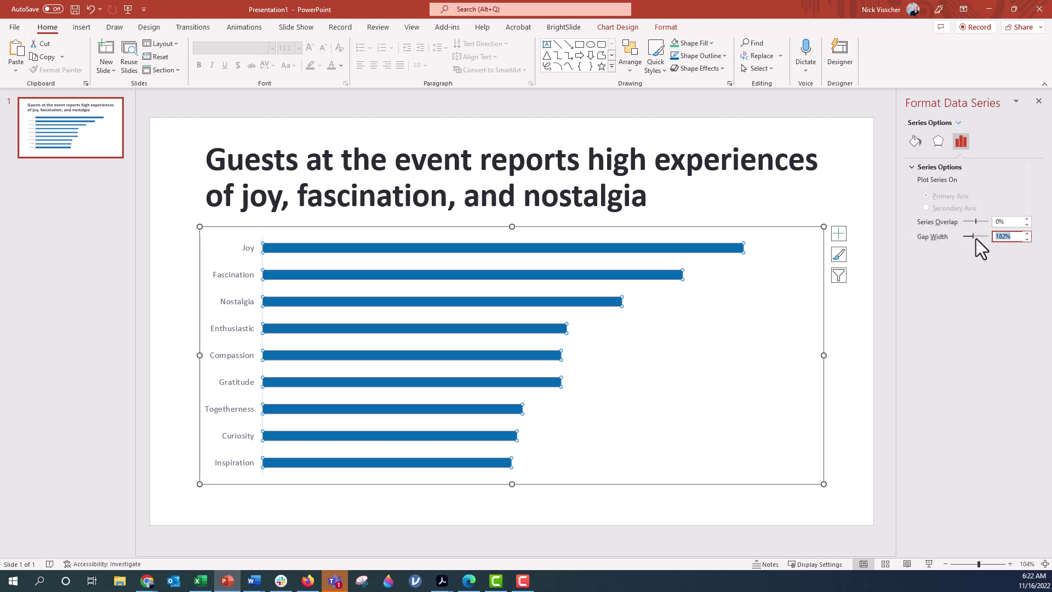
{"action": "type", "text": "50"}
{"action": "key", "text": "Return"}
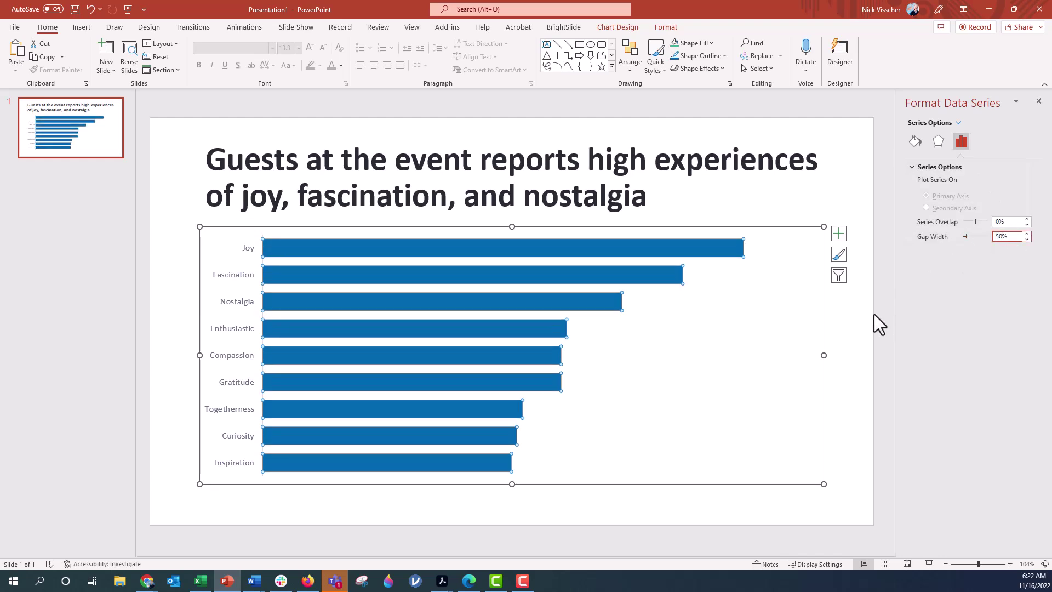
Add data labels to the bars, positioned Inside End.
{"action": "left_click", "coordinate": [170, 276]}
{"action": "left_click", "coordinate": [273, 247]}
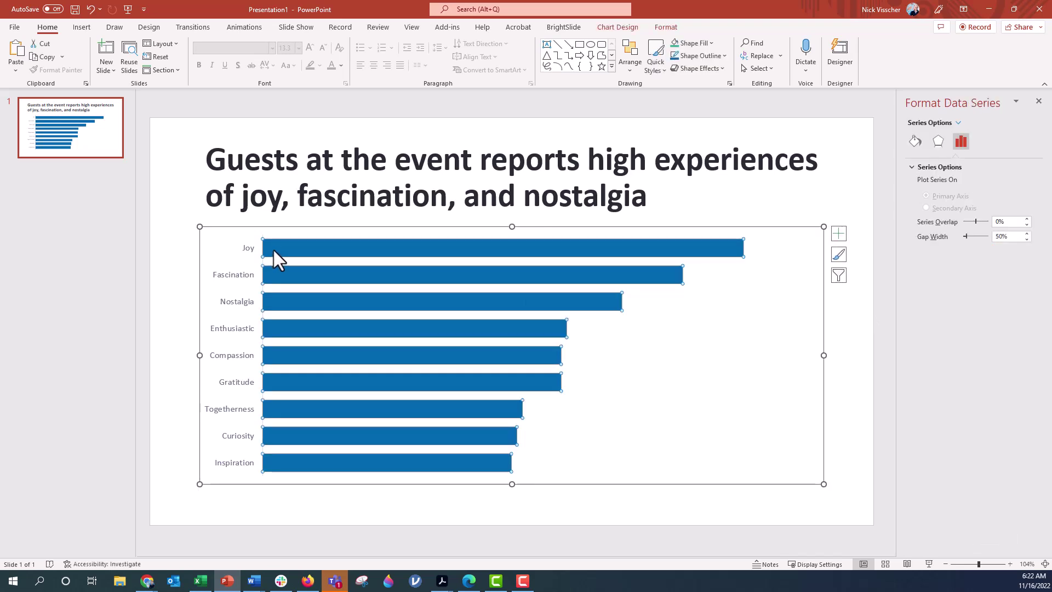
{"action": "right_click", "coordinate": [272, 248]}
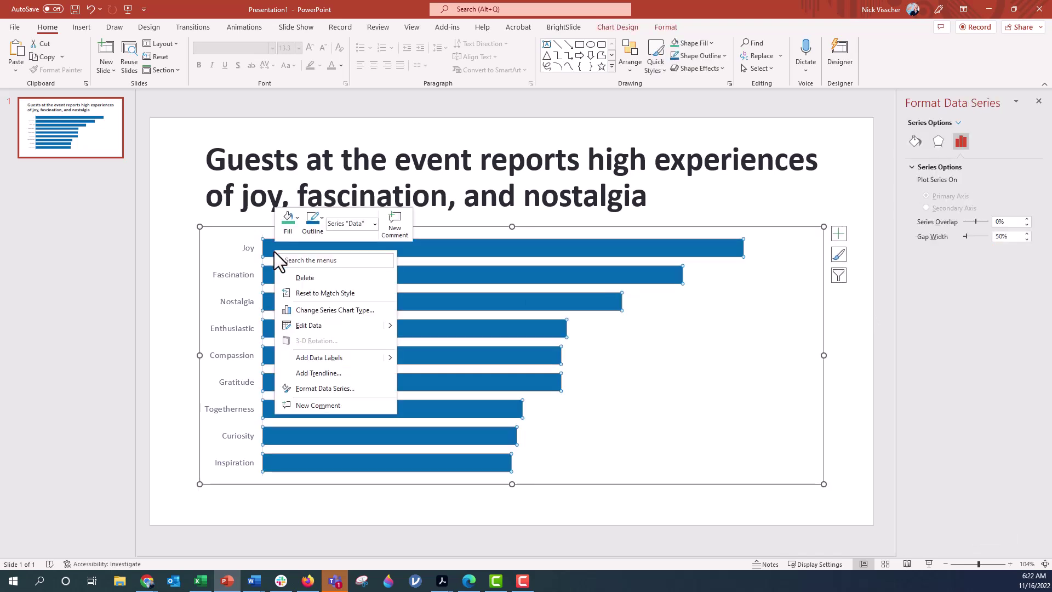
{"action": "left_click", "coordinate": [288, 356]}
{"action": "left_click", "coordinate": [758, 246]}
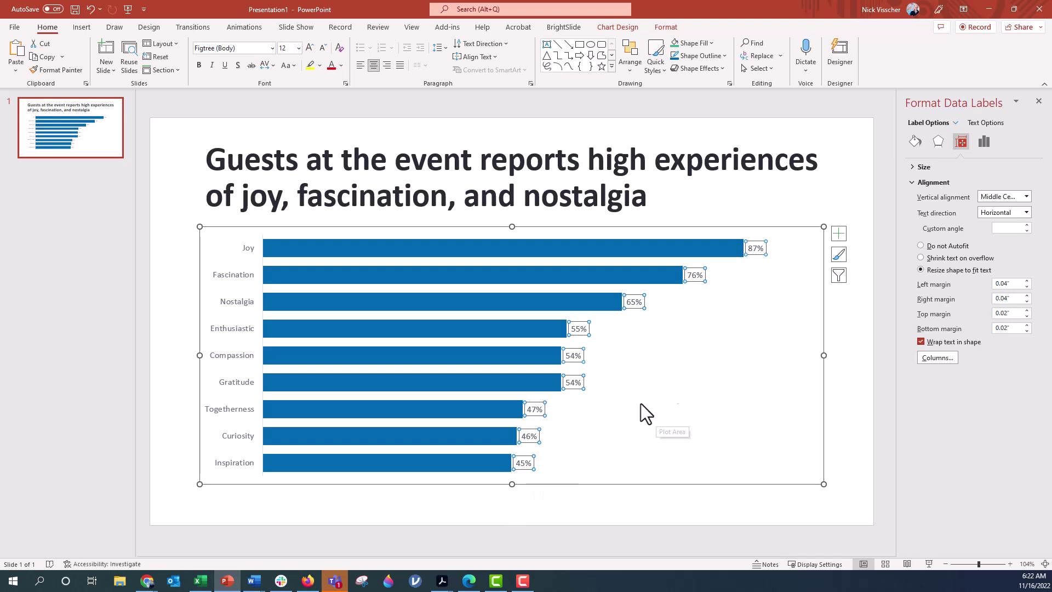
{"action": "left_click", "coordinate": [984, 143]}
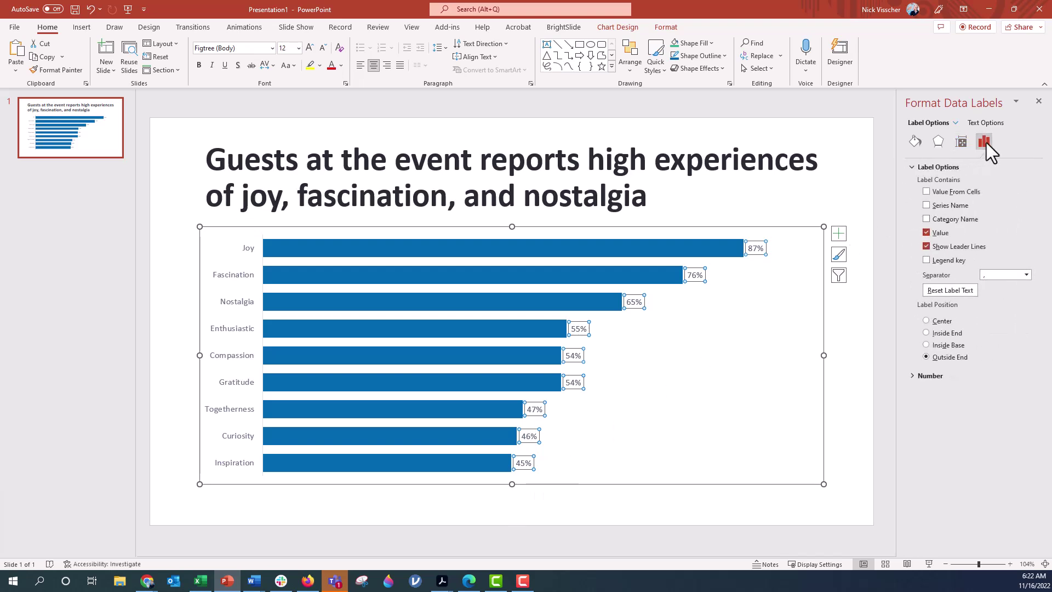
{"action": "left_click", "coordinate": [941, 333]}
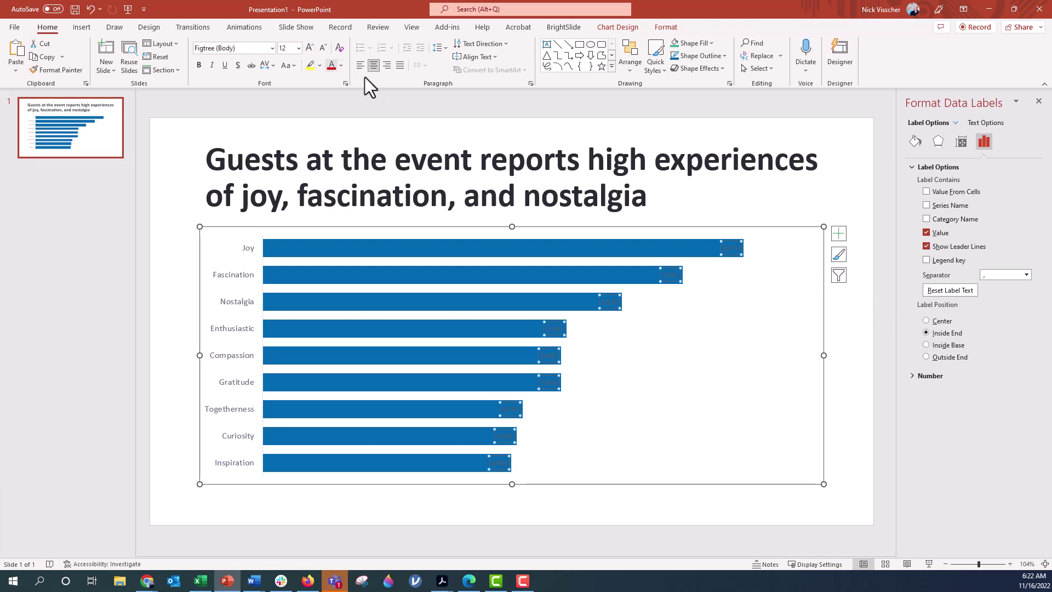
Format the data labels as white, bold, size 14 text.
{"action": "left_click", "coordinate": [340, 65]}
{"action": "left_click", "coordinate": [332, 90]}
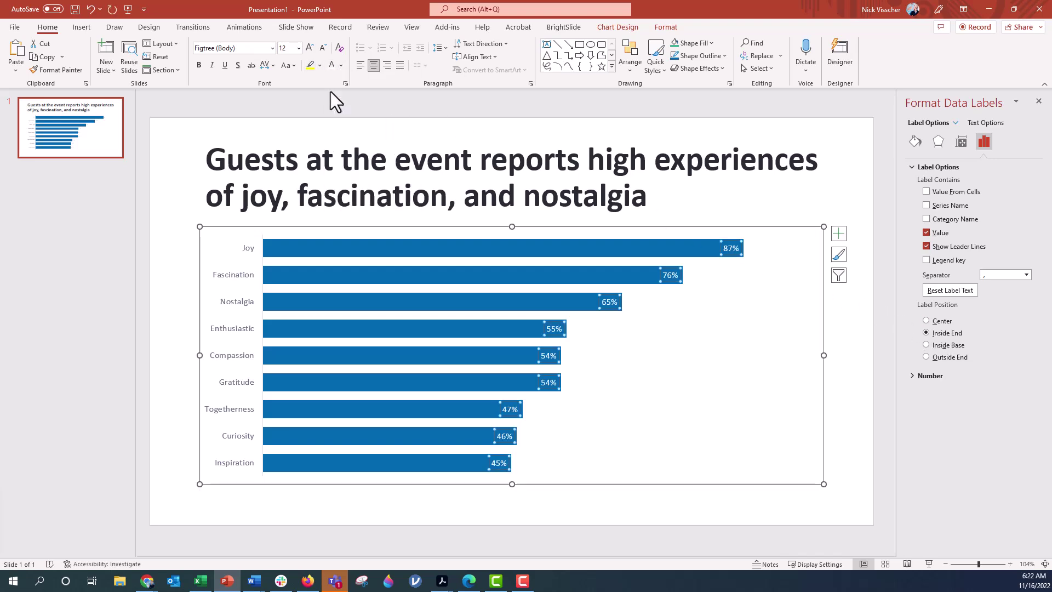
{"action": "left_click", "coordinate": [199, 64]}
{"action": "left_click", "coordinate": [310, 48]}
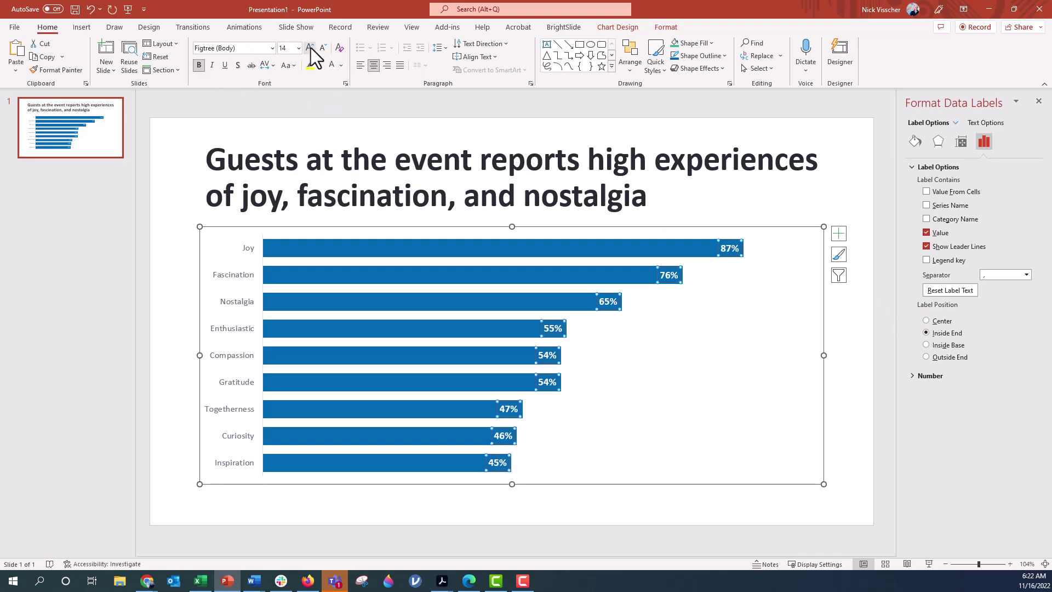
Enlarge the category names from Joy to Inspiration to 16 pt in a dark font colour.
{"action": "left_click", "coordinate": [249, 243]}
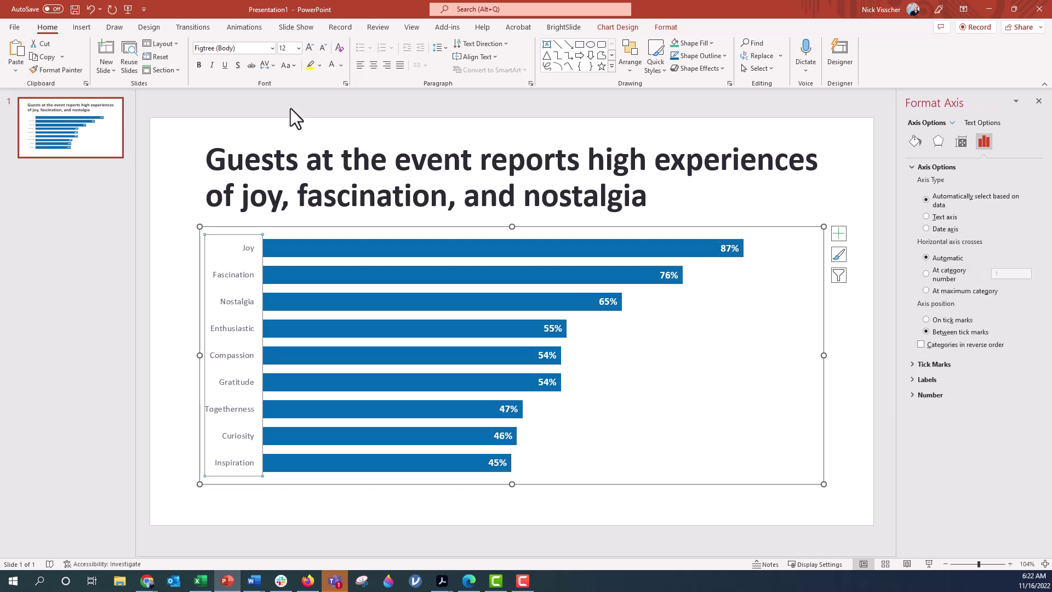
{"action": "left_click", "coordinate": [309, 48]}
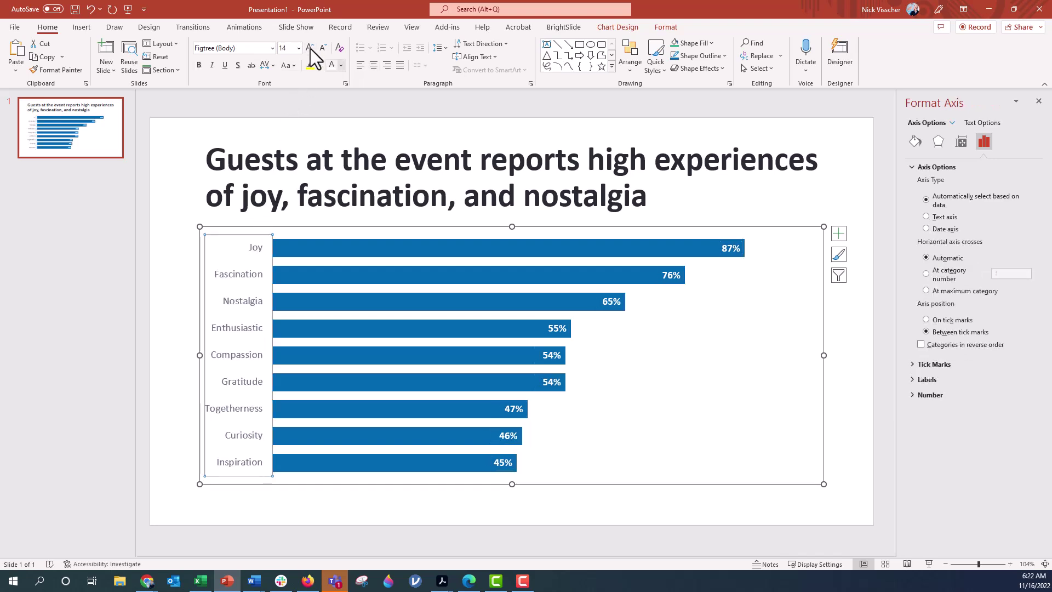
{"action": "left_click", "coordinate": [337, 70]}
{"action": "left_click", "coordinate": [338, 93]}
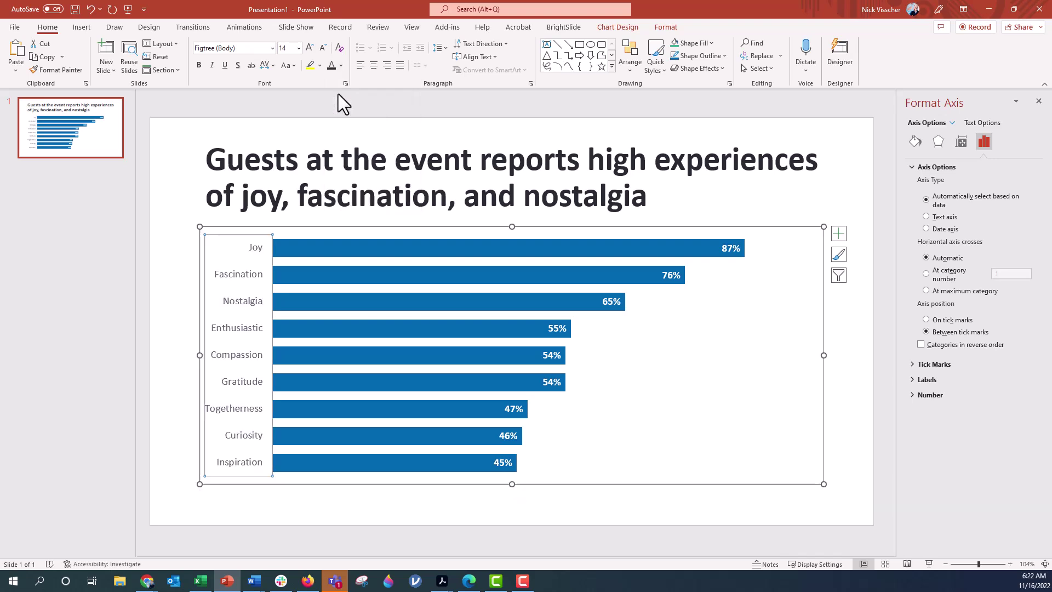
{"action": "left_click", "coordinate": [310, 48]}
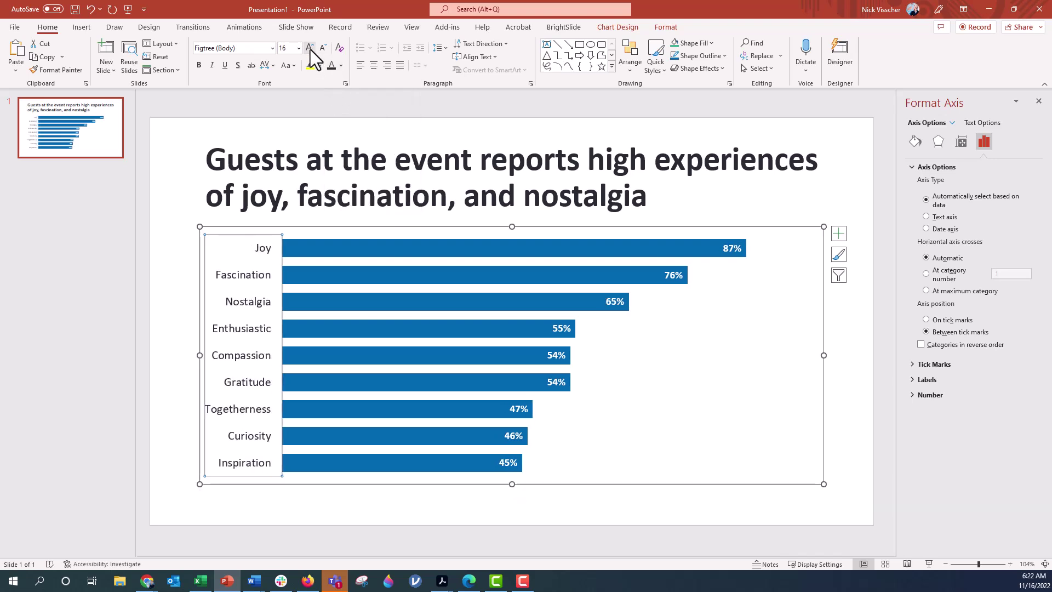
{"action": "left_click", "coordinate": [150, 294]}
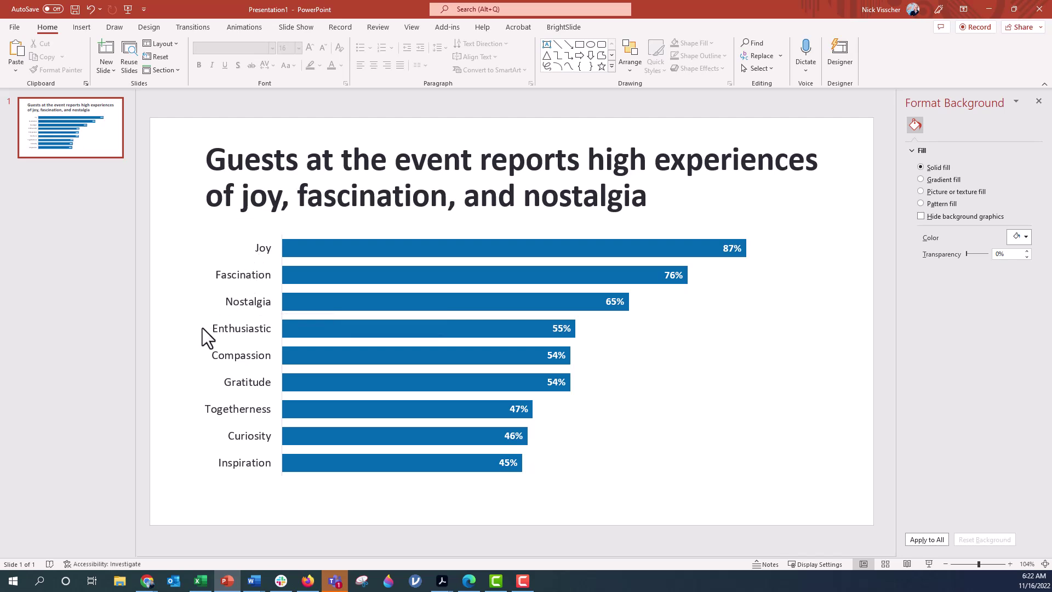
{"action": "left_click", "coordinate": [244, 280]}
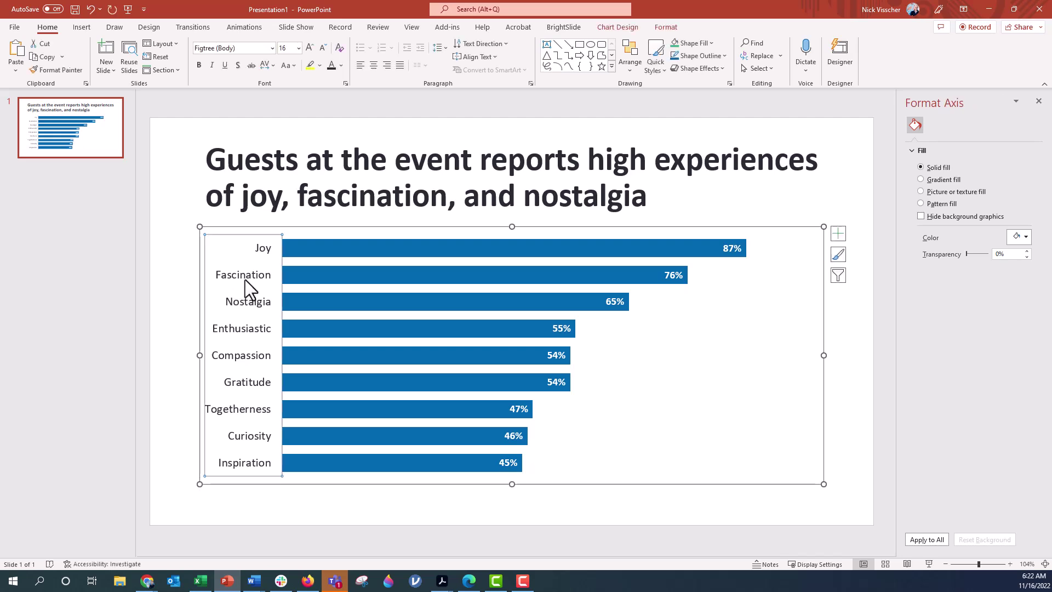
Open the chart's data sheet via Edit Data and enlarge its window.
{"action": "right_click", "coordinate": [292, 251]}
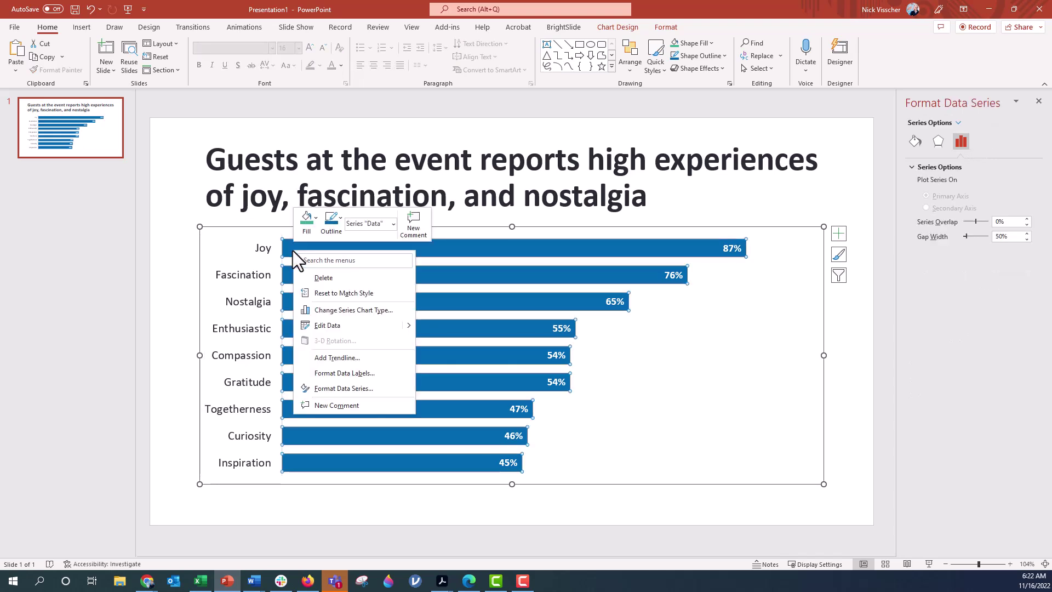
{"action": "left_click", "coordinate": [372, 325]}
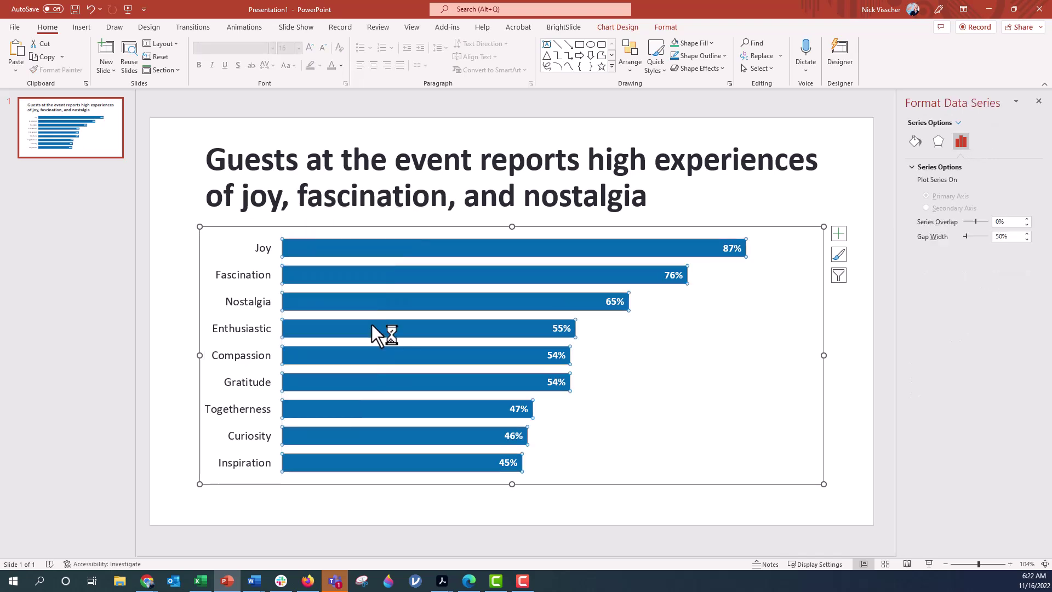
{"action": "left_click_drag", "start_coordinate": [432, 55], "coordinate": [215, 84]}
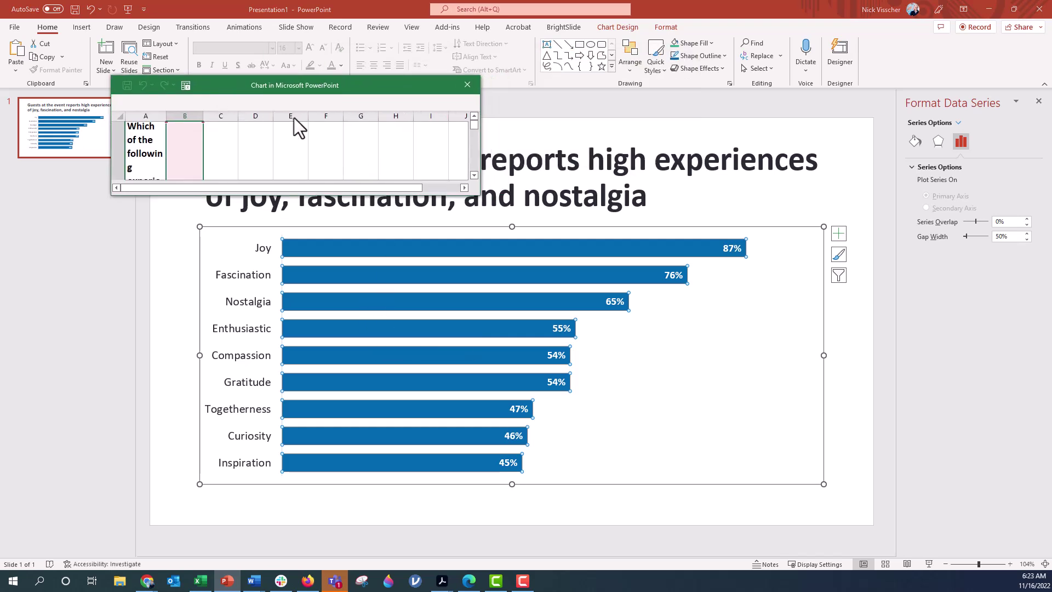
{"action": "mouse_move", "coordinate": [479, 194]}
{"action": "left_mouse_down"}
{"action": "mouse_move", "coordinate": [642, 438]}
{"action": "mouse_move", "coordinate": [718, 518]}
{"action": "left_mouse_up"}
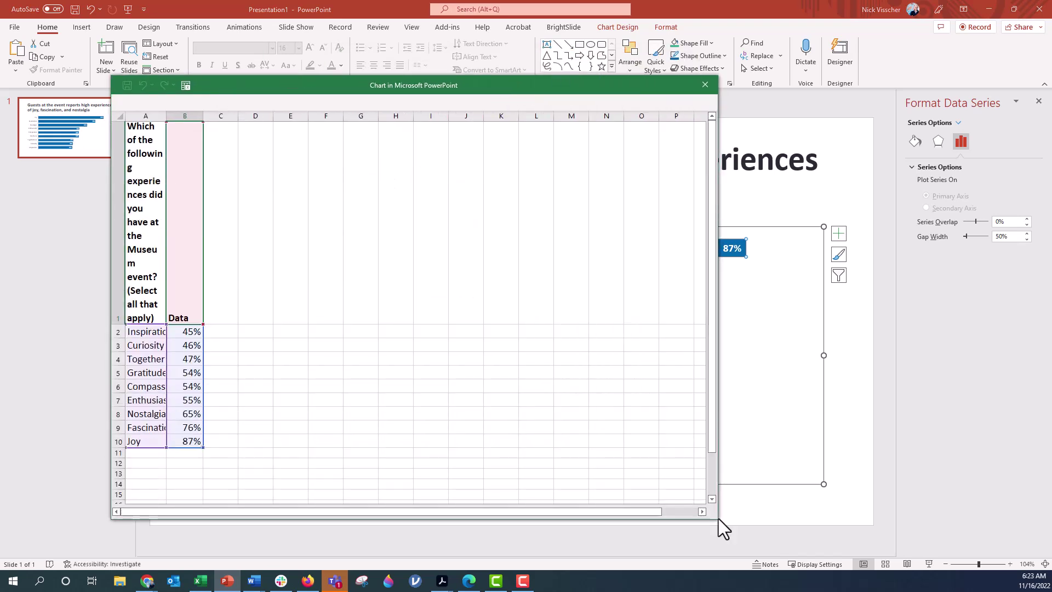
Enter 100% in cells C1, C2 and C3 as a new series.
{"action": "left_click", "coordinate": [226, 303]}
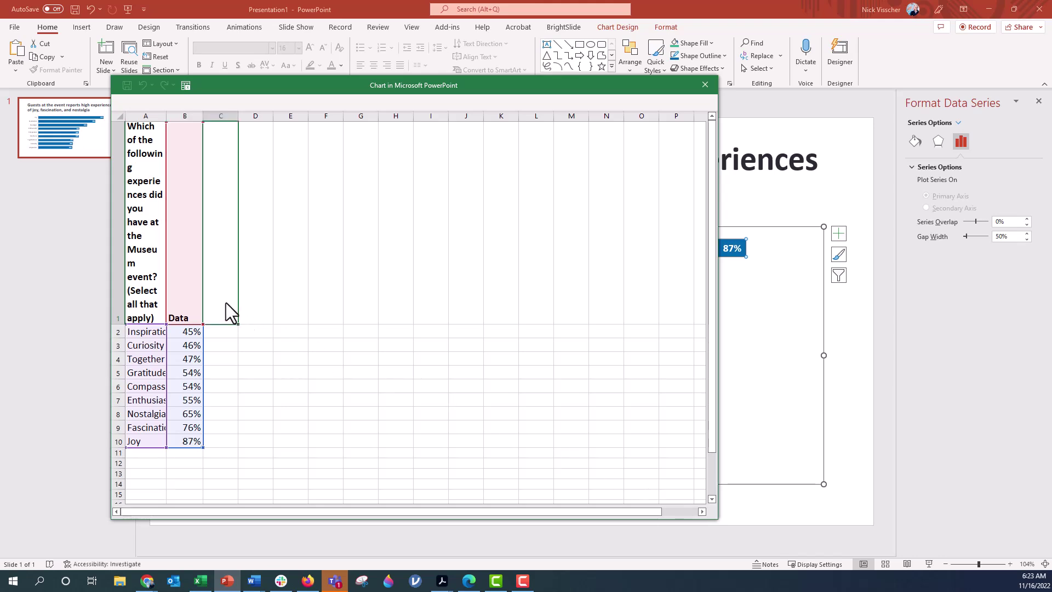
{"action": "type", "text": "100"}
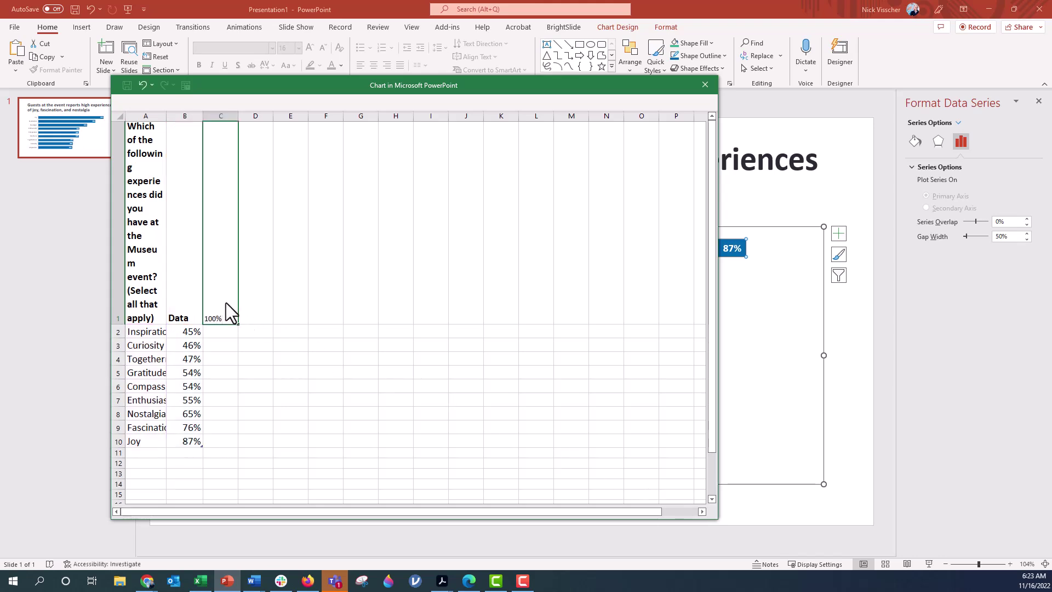
{"action": "key", "text": "Return"}
{"action": "type", "text": "100"}
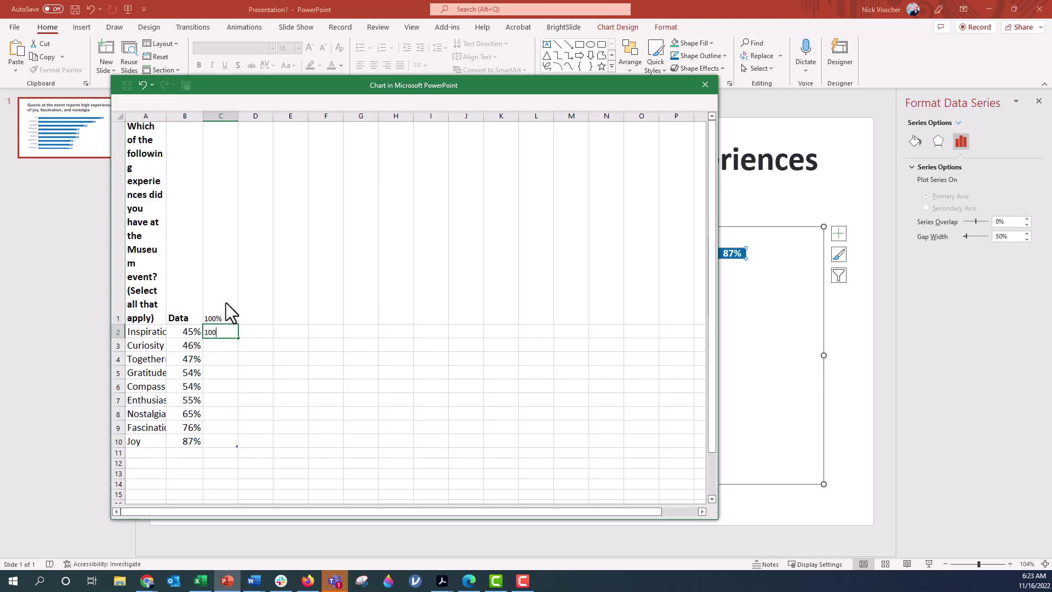
{"action": "key", "text": "Return"}
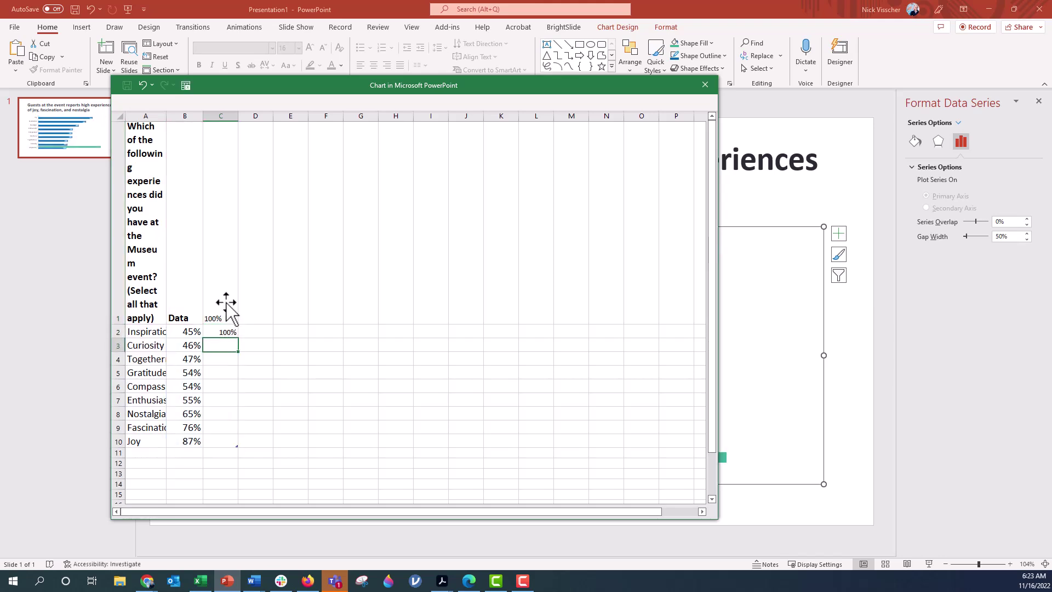
{"action": "type", "text": "100"}
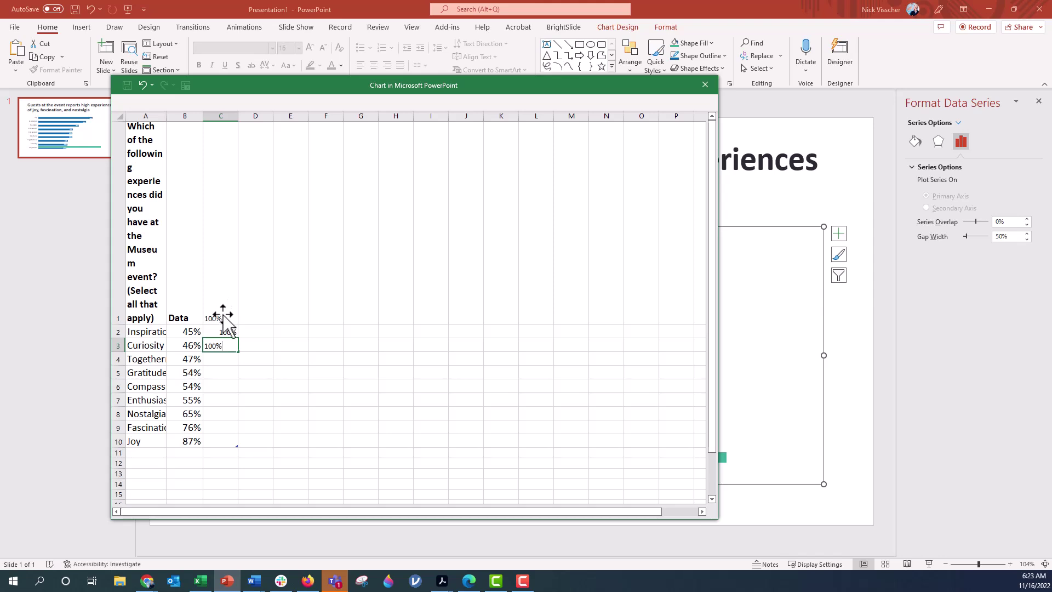
{"action": "key", "text": "Return"}
Fill 100% down column C to the Joy row and close the data window.
{"action": "left_click", "coordinate": [219, 332]}
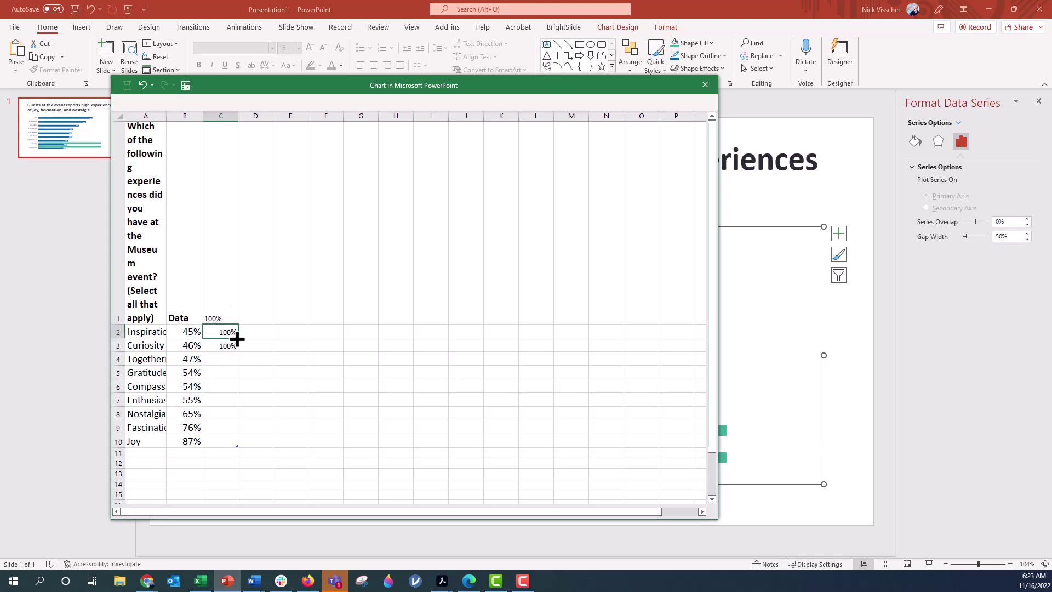
{"action": "left_click", "coordinate": [225, 340], "text": "shift"}
{"action": "left_click_drag", "start_coordinate": [239, 351], "coordinate": [236, 448]}
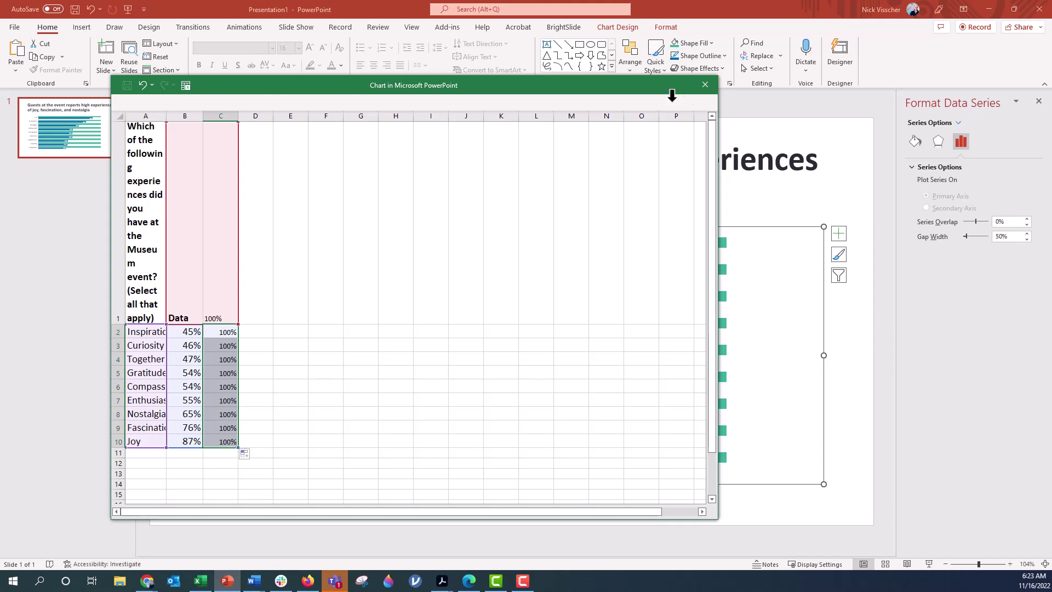
{"action": "left_click", "coordinate": [703, 86]}
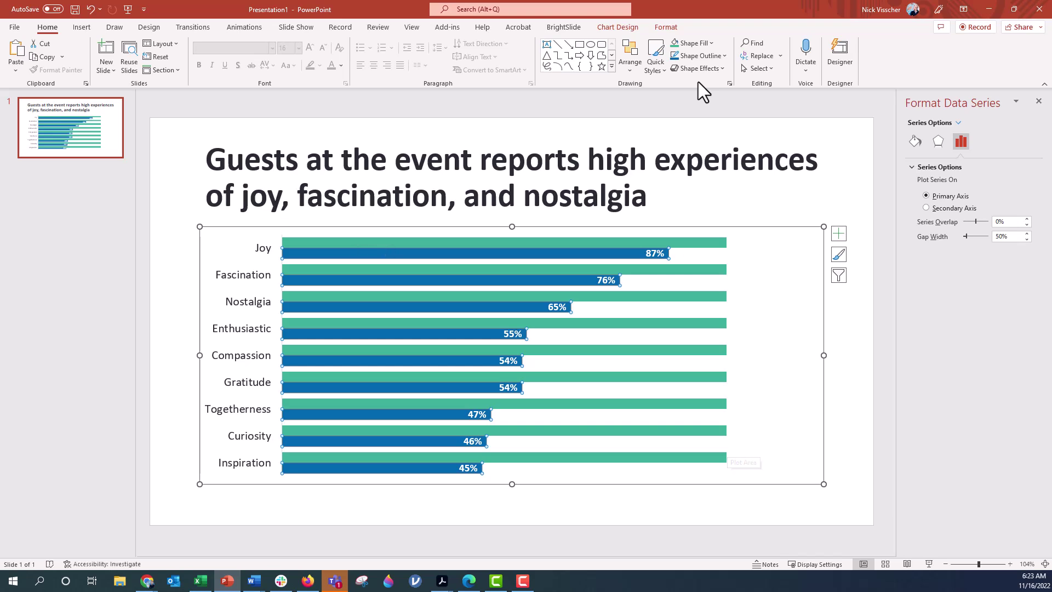
Add a horizontal percentage axis to the chart from Chart Design's chart elements.
{"action": "left_click", "coordinate": [635, 30]}
{"action": "left_click", "coordinate": [21, 69]}
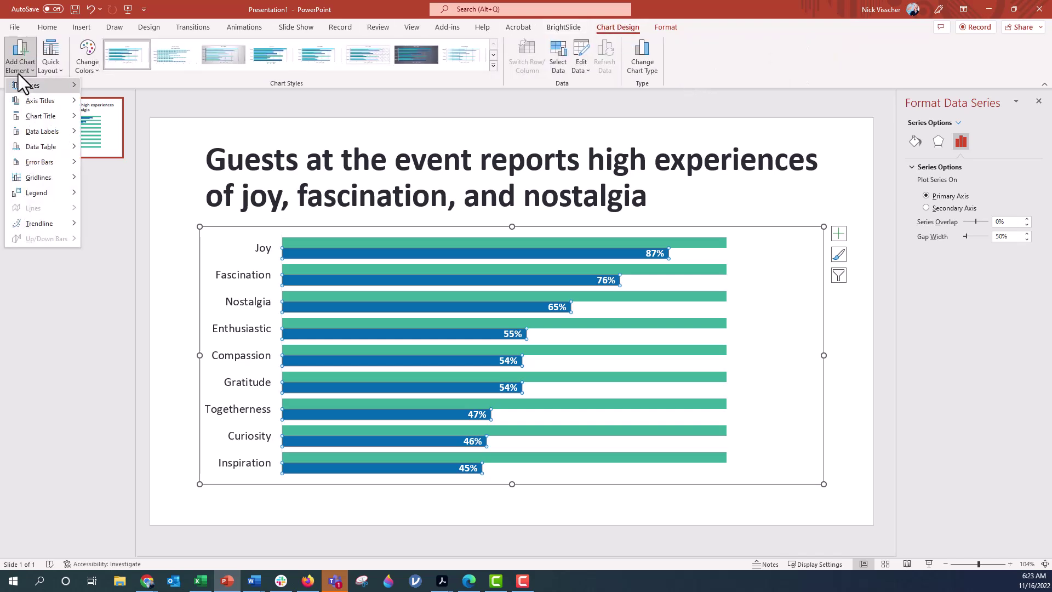
{"action": "mouse_move", "coordinate": [33, 85]}
{"action": "left_click", "coordinate": [97, 90]}
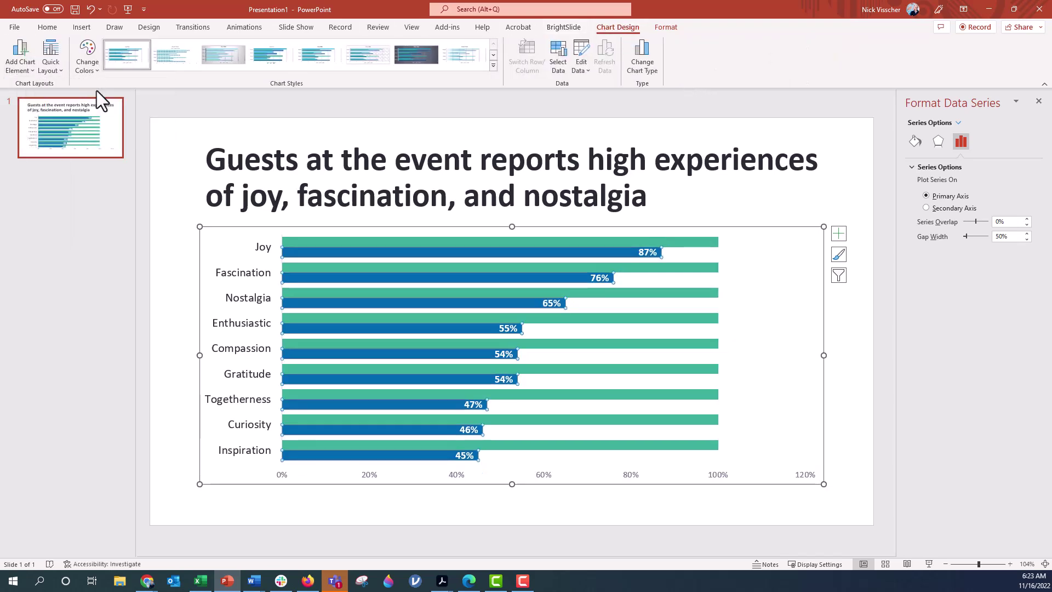
Set the horizontal axis bounds to minimum 0.0 and maximum 1.0.
{"action": "left_click", "coordinate": [806, 476]}
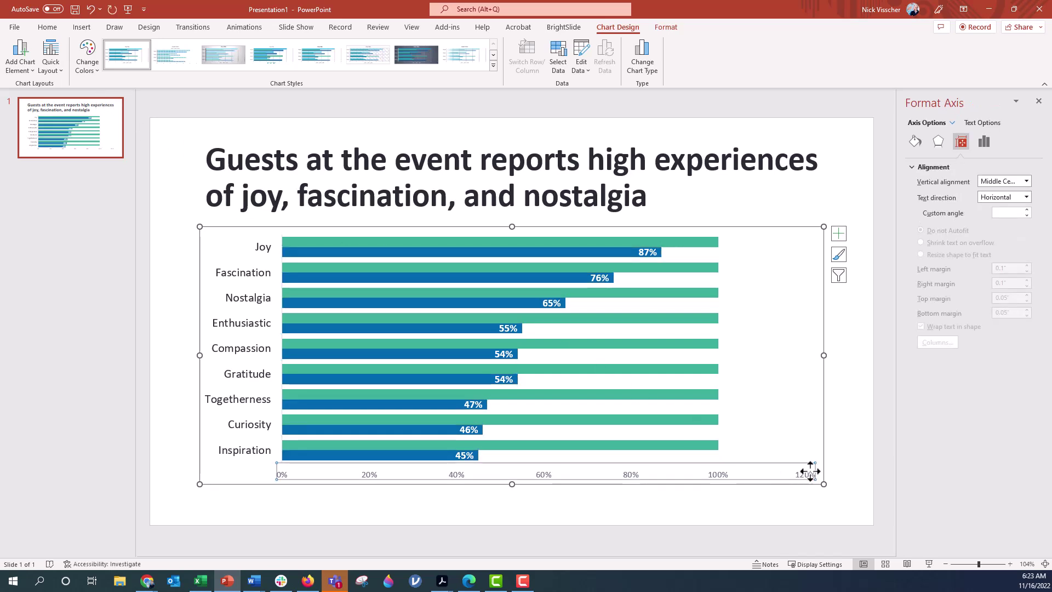
{"action": "left_click", "coordinate": [984, 142]}
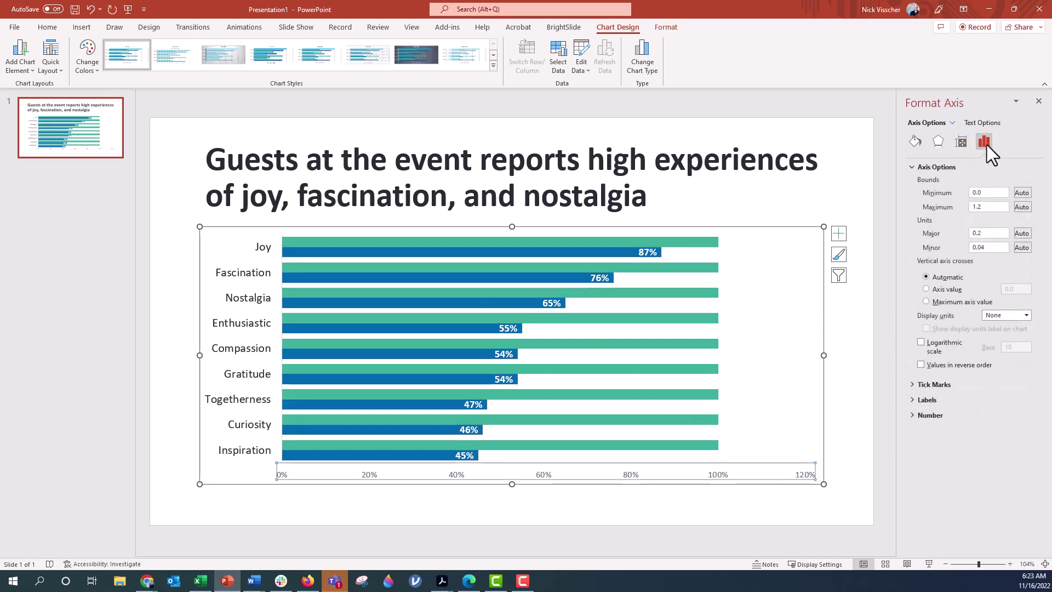
{"action": "left_click", "coordinate": [977, 193]}
{"action": "type", "text": "0"}
{"action": "type", "text": ".0"}
{"action": "key", "text": "Tab"}
{"action": "key", "text": "Tab"}
{"action": "type", "text": "1"}
{"action": "type", "text": ".0"}
{"action": "key", "text": "Return"}
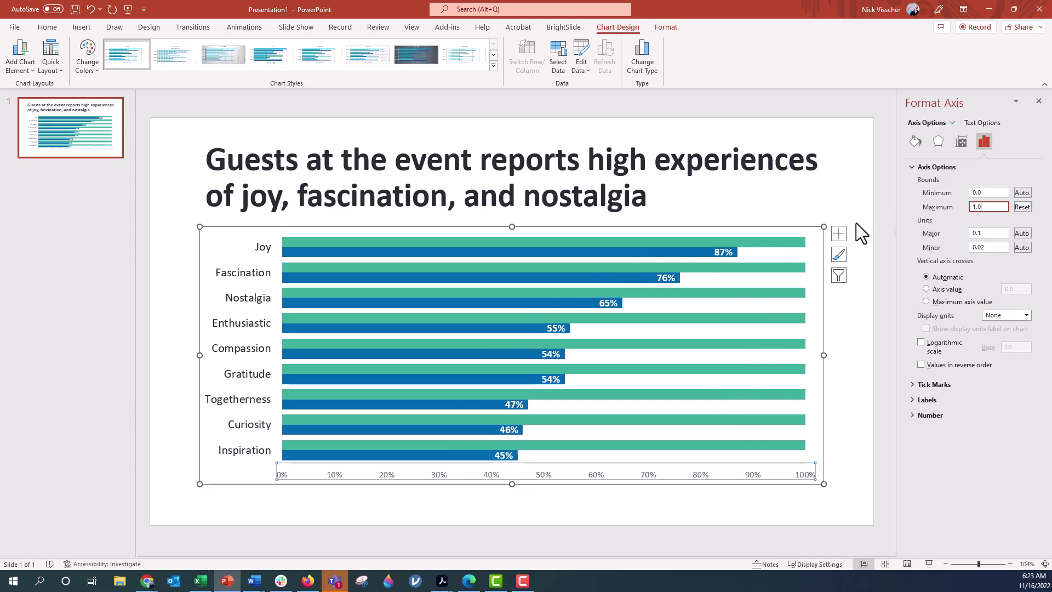
{"action": "left_click", "coordinate": [802, 241]}
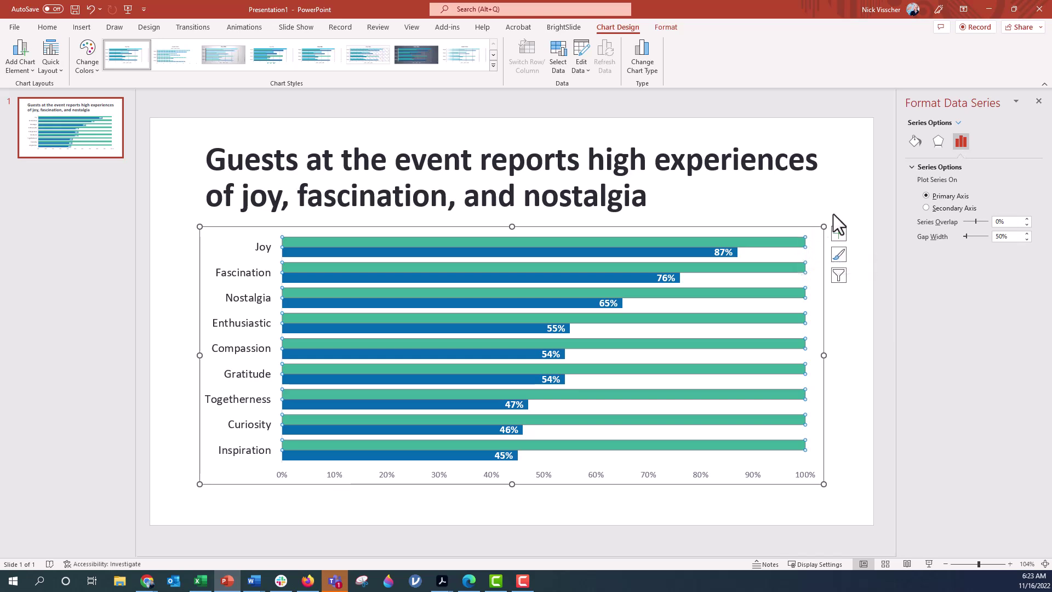
Give the 100% bars a solid light blue-grey fill and set Series Overlap to 100%.
{"action": "left_click", "coordinate": [915, 144]}
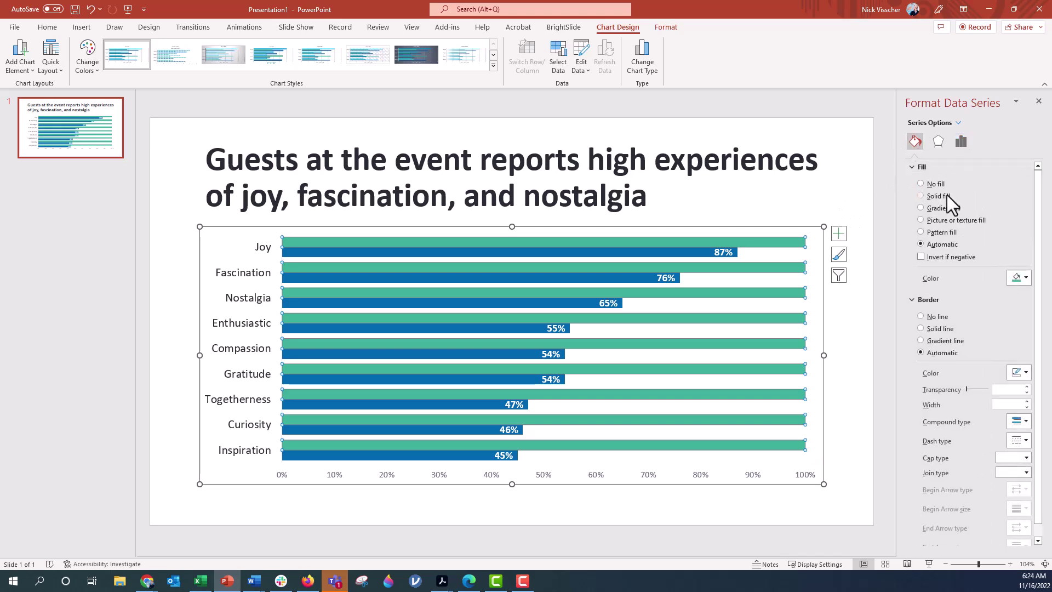
{"action": "left_click", "coordinate": [945, 195]}
{"action": "left_click", "coordinate": [1017, 278]}
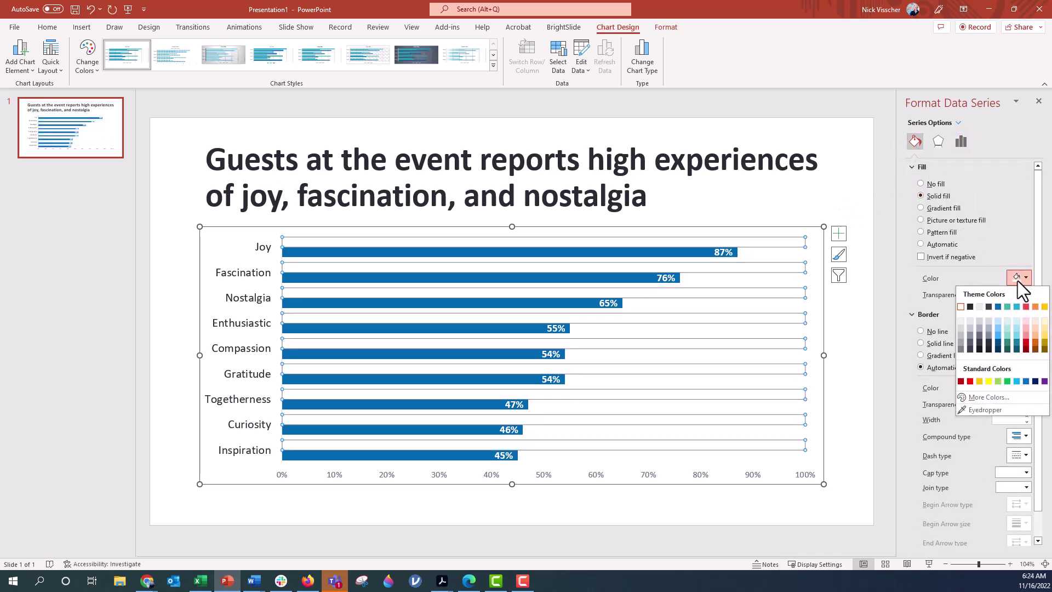
{"action": "left_click", "coordinate": [980, 306]}
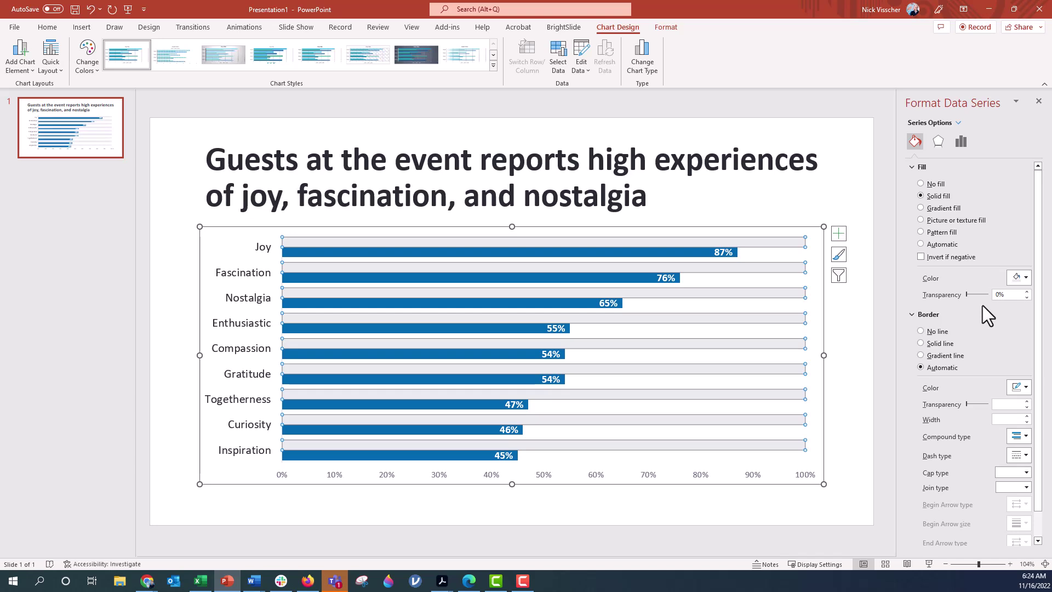
{"action": "left_click", "coordinate": [1013, 278]}
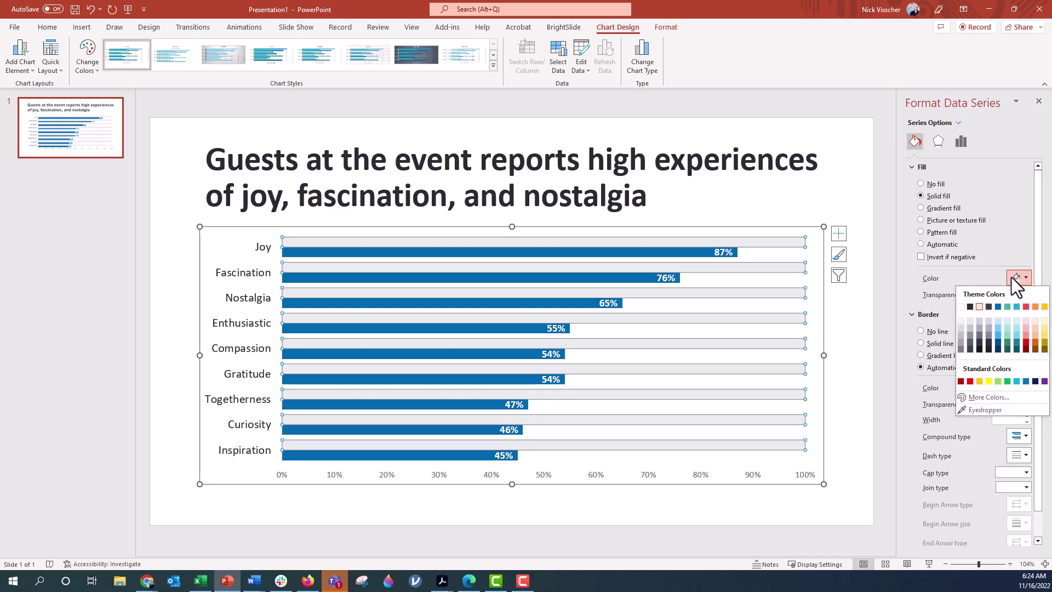
{"action": "left_click", "coordinate": [988, 318]}
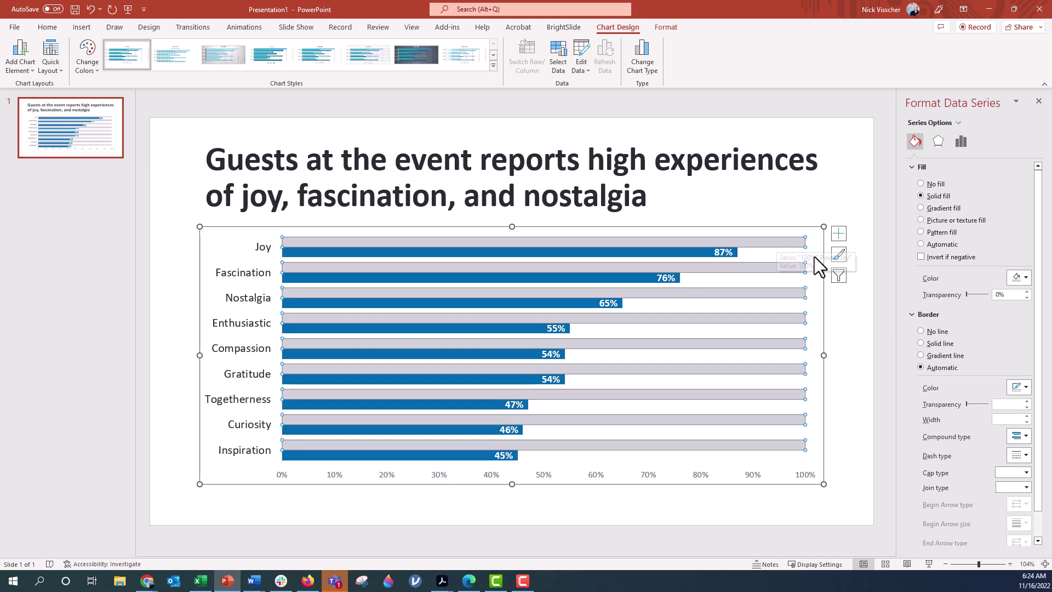
{"action": "left_click", "coordinate": [961, 143]}
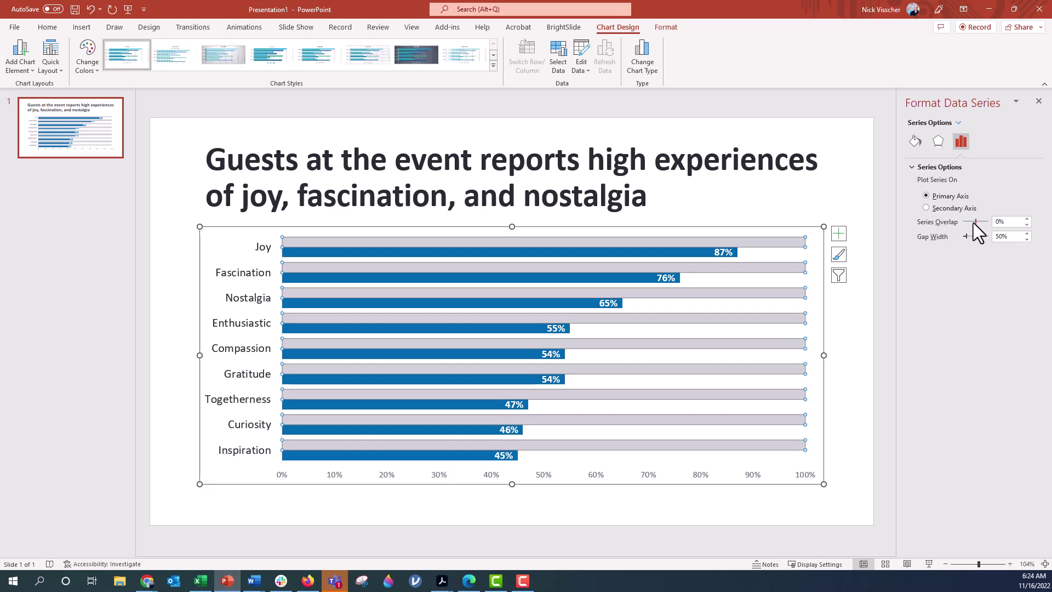
{"action": "left_click_drag", "start_coordinate": [996, 219], "coordinate": [996, 219]}
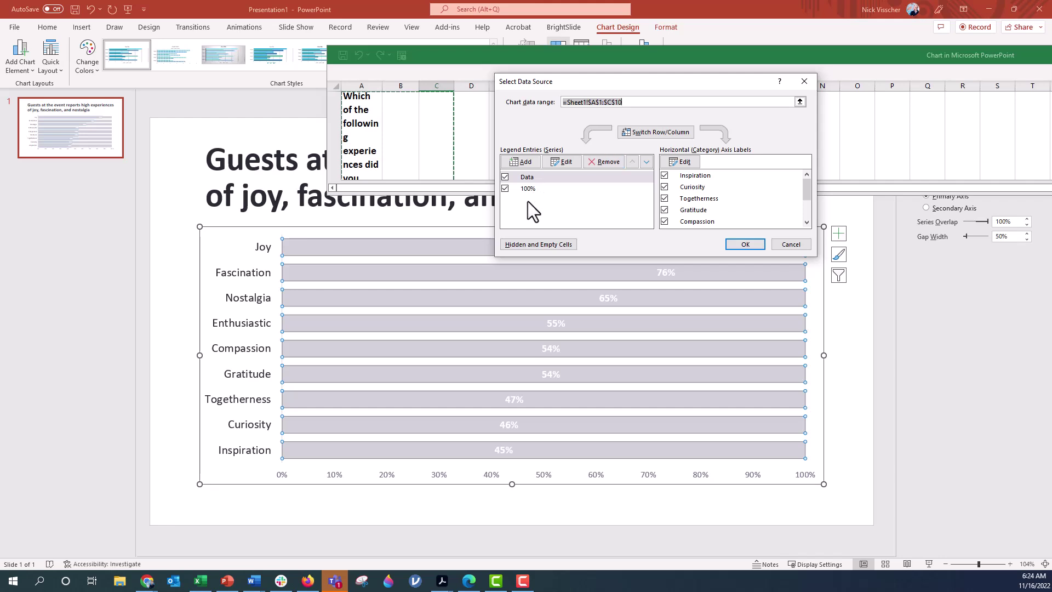
Move the Data series below the 100% series in Select Data and confirm.
{"action": "left_click", "coordinate": [646, 163]}
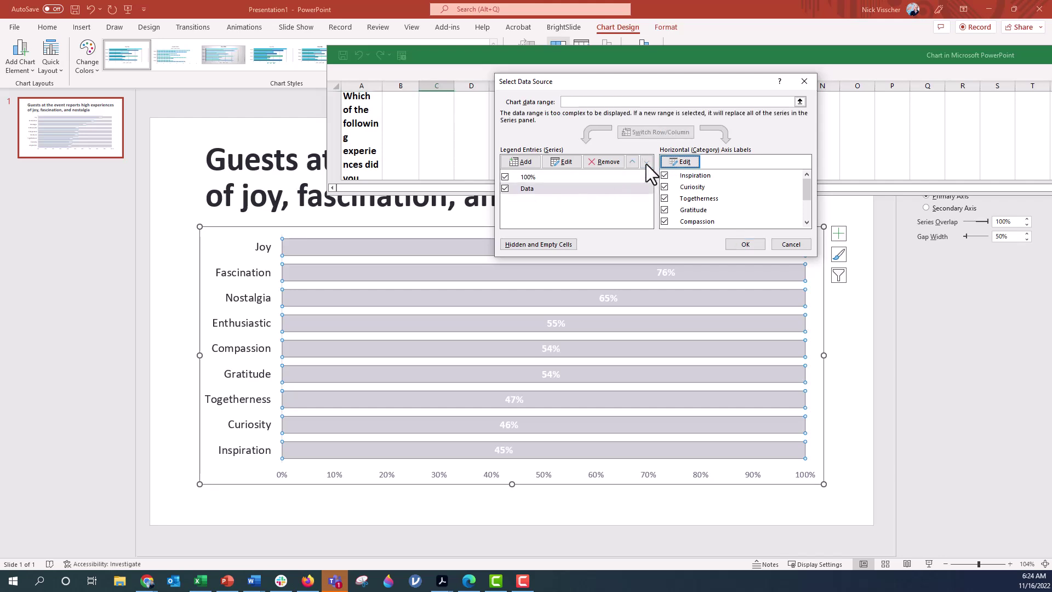
{"action": "left_click", "coordinate": [742, 245]}
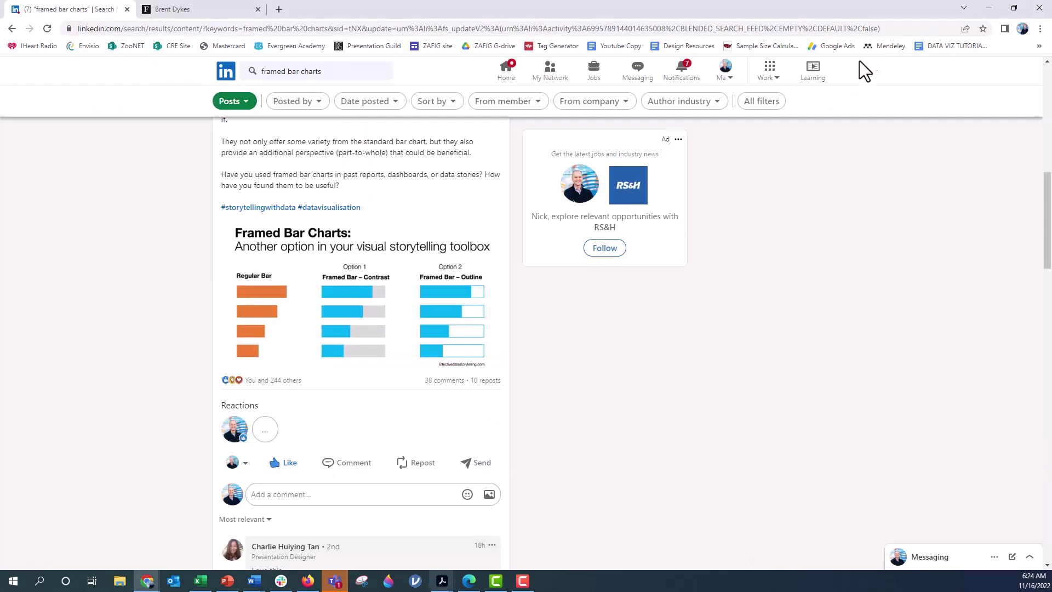
Make the horizontal percentage axis labels white so they disappear.
{"action": "left_click", "coordinate": [227, 581]}
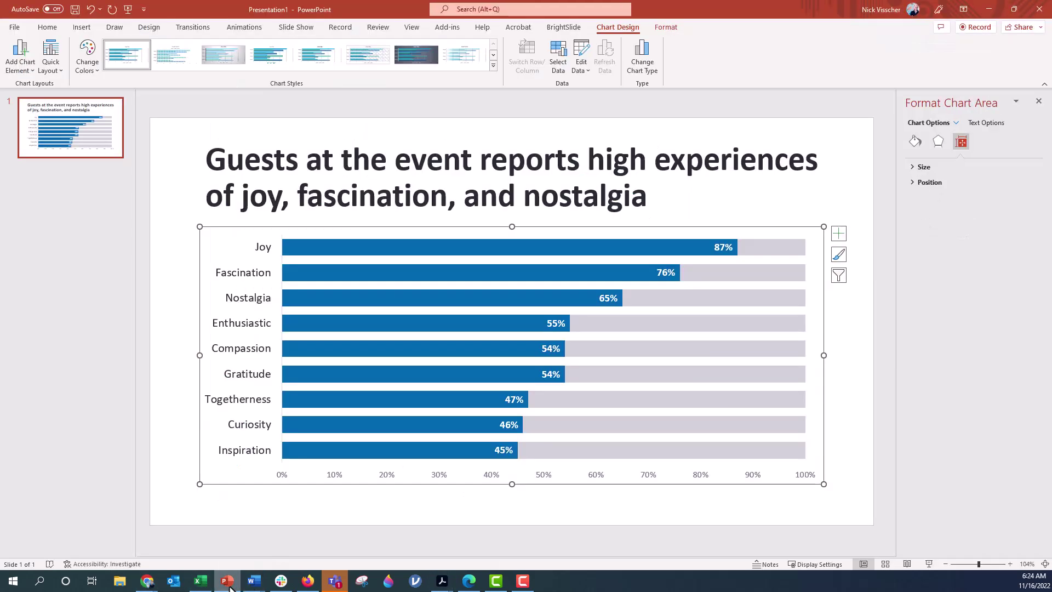
{"action": "left_click", "coordinate": [183, 501]}
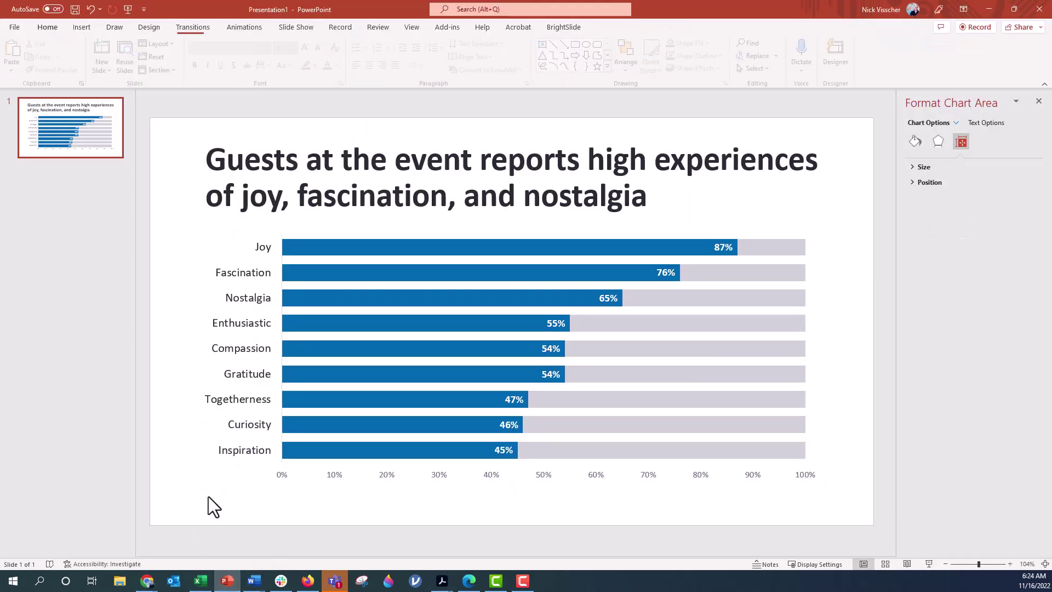
{"action": "left_click", "coordinate": [281, 474]}
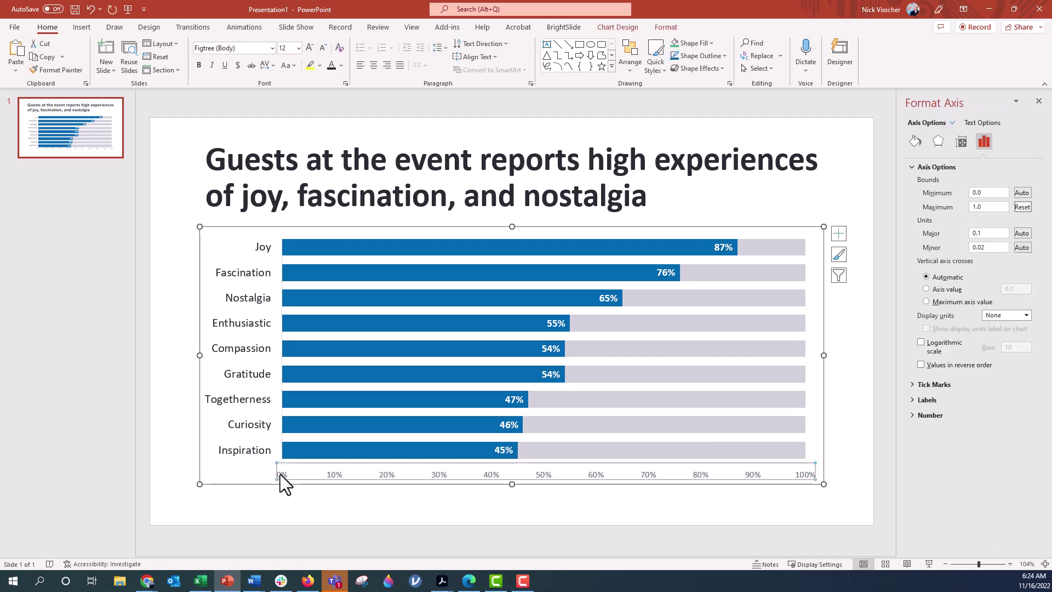
{"action": "left_click", "coordinate": [340, 65]}
{"action": "left_click", "coordinate": [334, 92]}
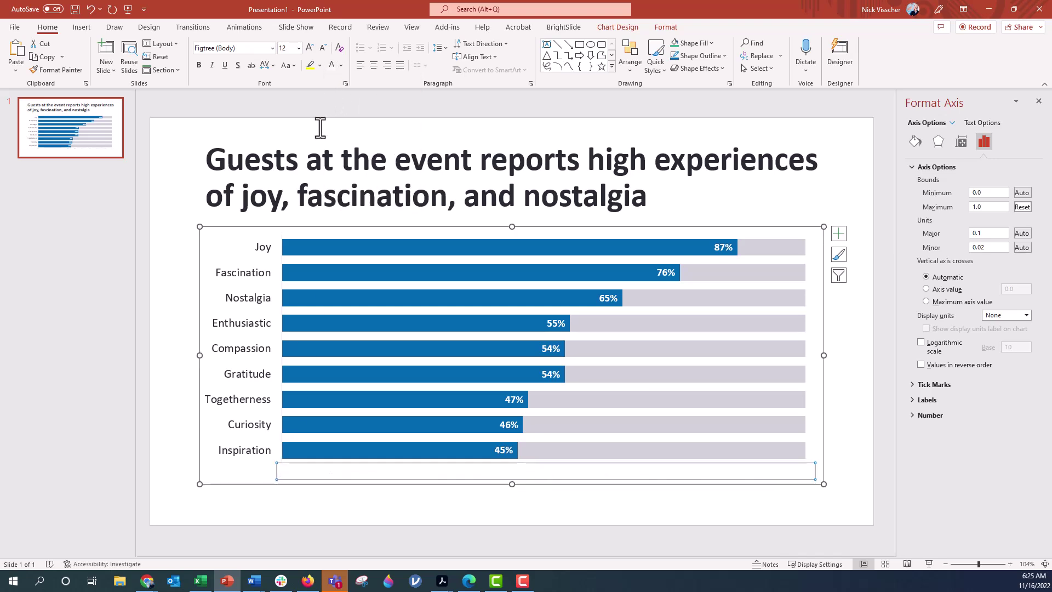
Set the category axis line to No line.
{"action": "left_click", "coordinate": [264, 248]}
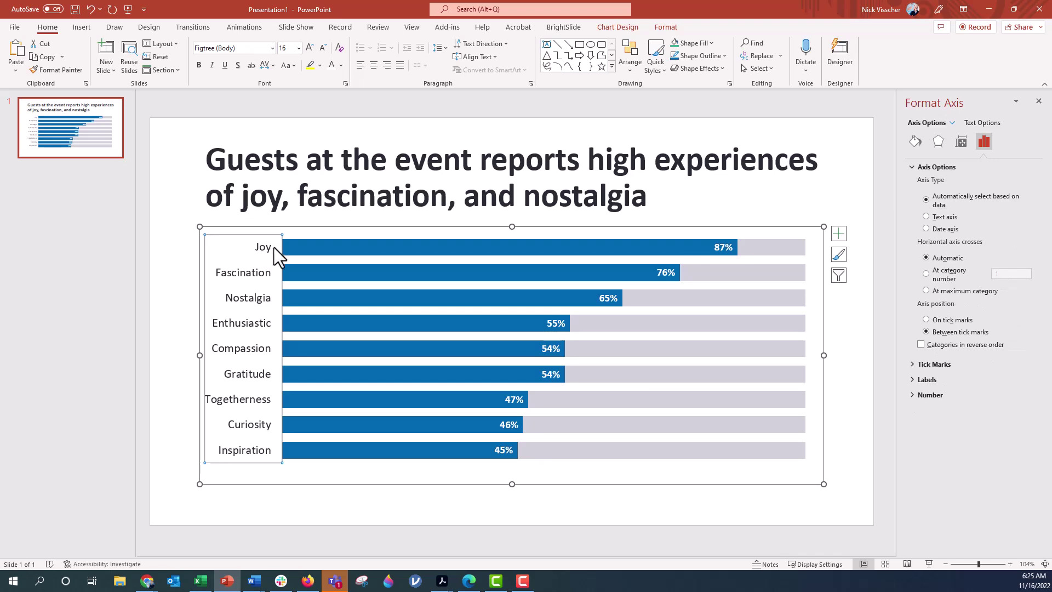
{"action": "left_click", "coordinate": [913, 143]}
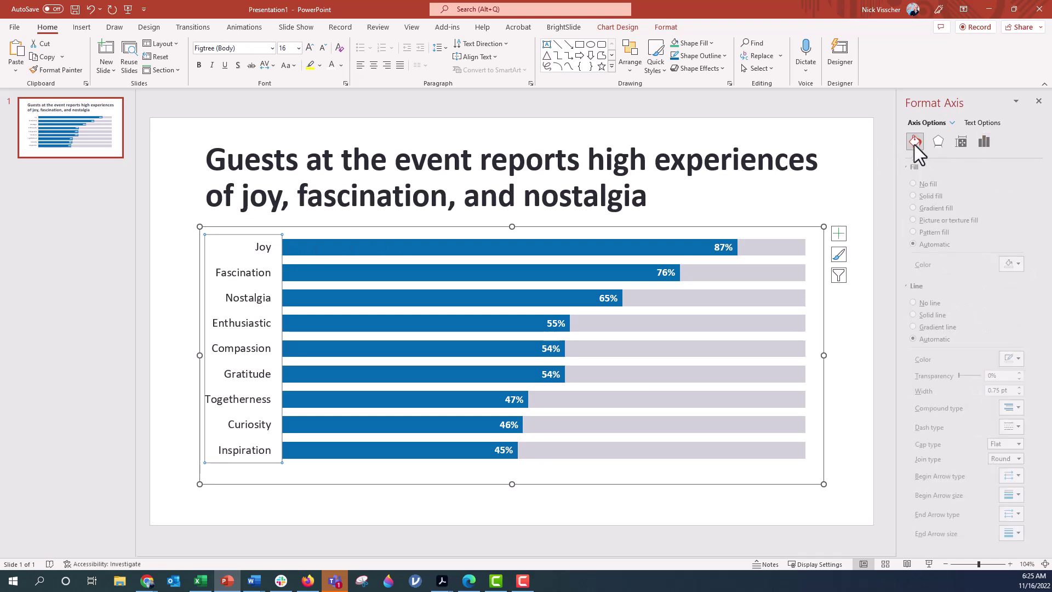
{"action": "left_click", "coordinate": [931, 303]}
Drag the chart's bottom edge down to make it taller.
{"action": "left_click", "coordinate": [831, 423]}
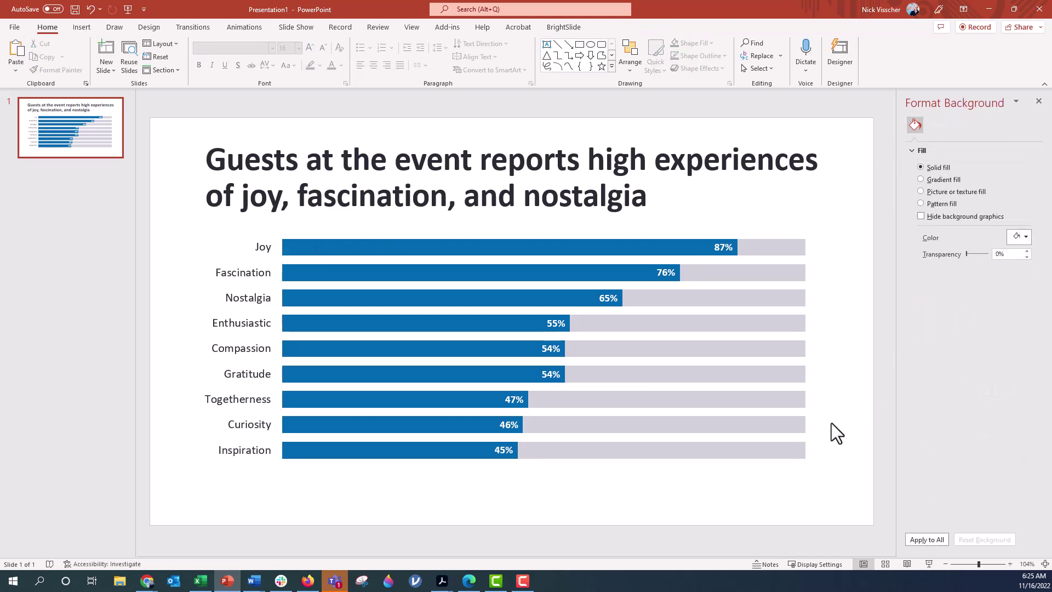
{"action": "left_click", "coordinate": [349, 457]}
{"action": "left_click_drag", "start_coordinate": [511, 483], "coordinate": [507, 513]}
Duplicate the slide and give the copy's 100% bars a solid blue border.
{"action": "left_click", "coordinate": [106, 149]}
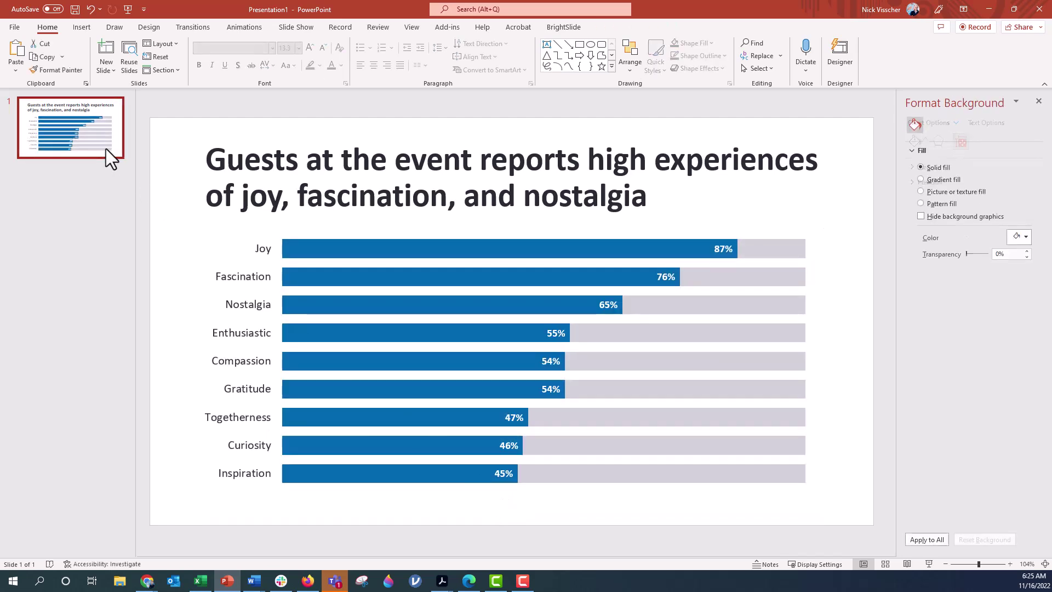
{"action": "key", "text": "ctrl+d"}
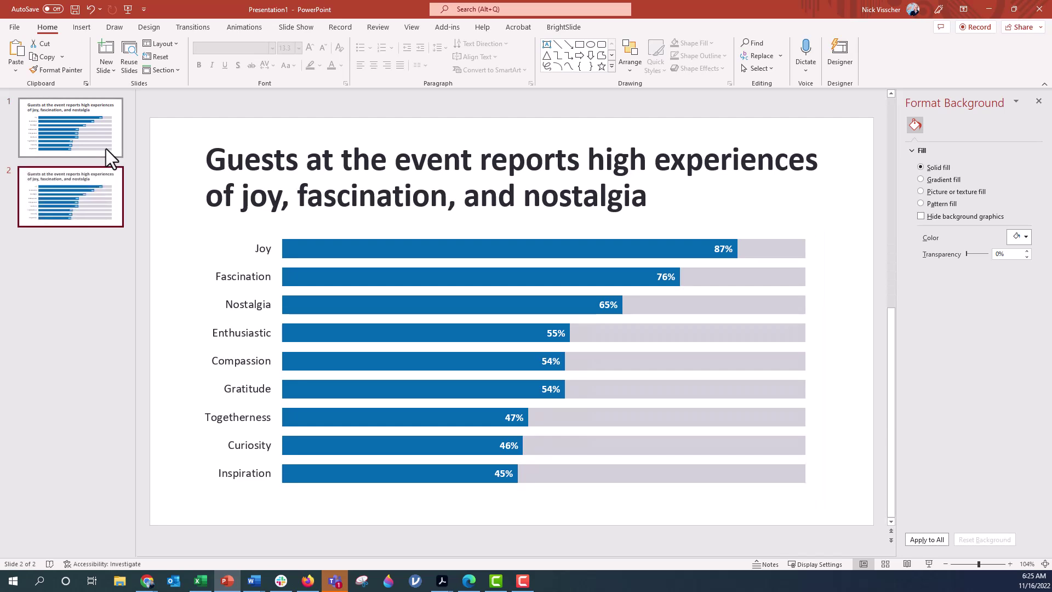
{"action": "left_click", "coordinate": [754, 255]}
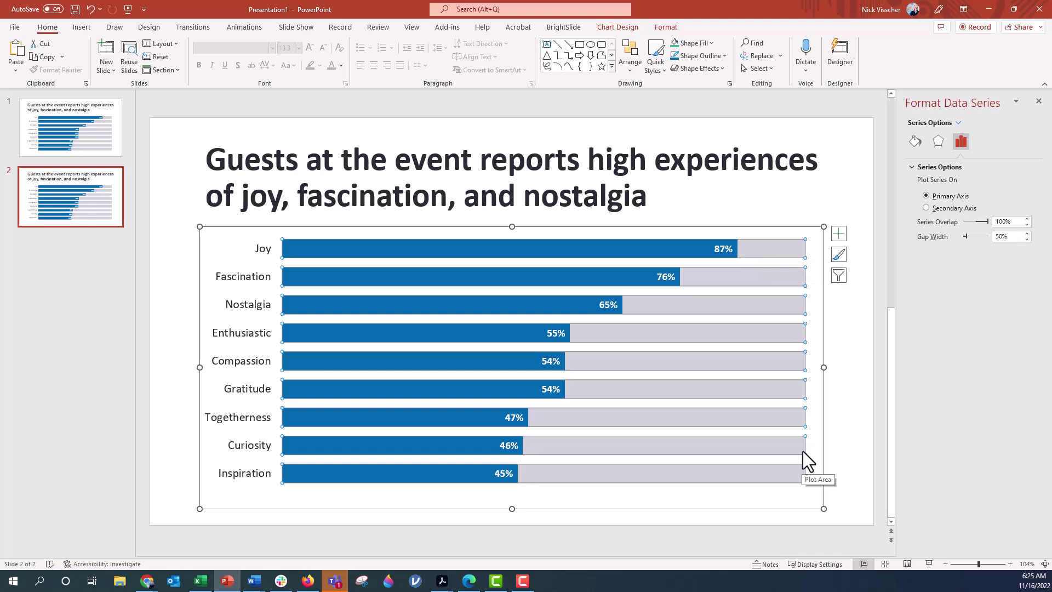
{"action": "left_click", "coordinate": [915, 145]}
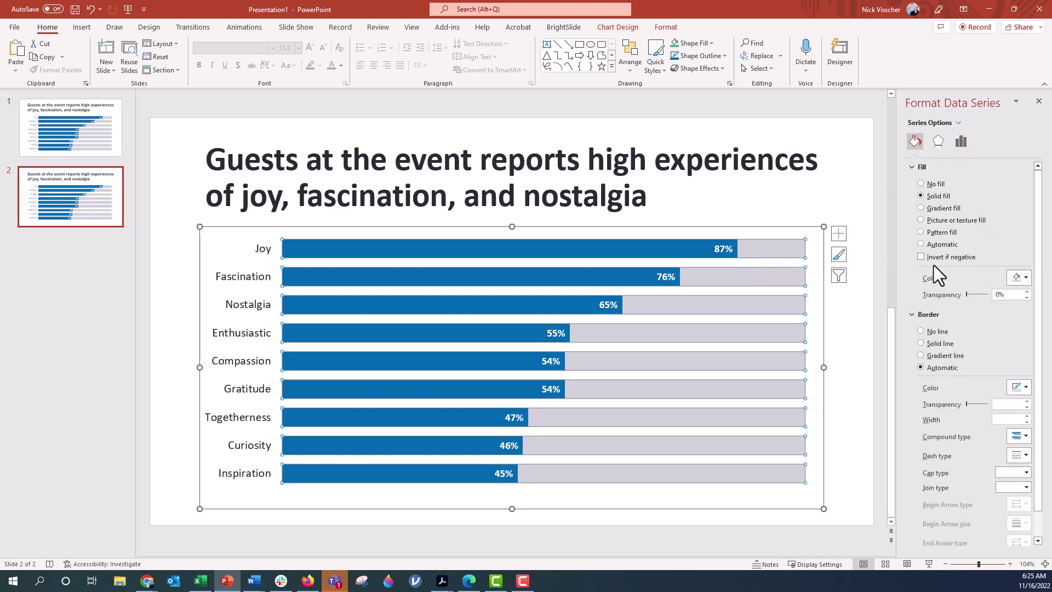
{"action": "left_click", "coordinate": [940, 343]}
{"action": "left_click", "coordinate": [1019, 389]}
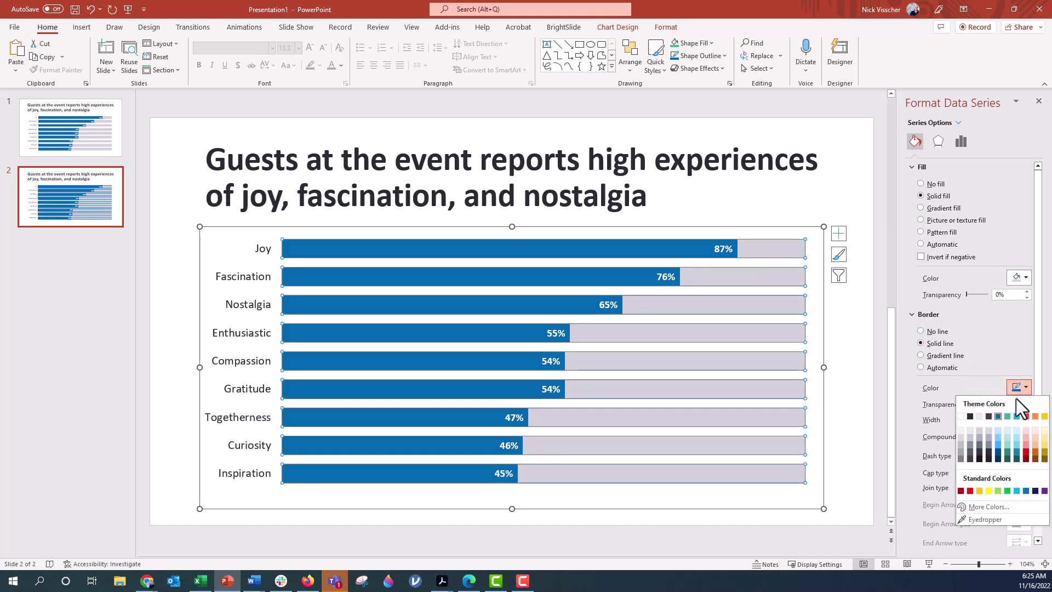
{"action": "left_click", "coordinate": [997, 416]}
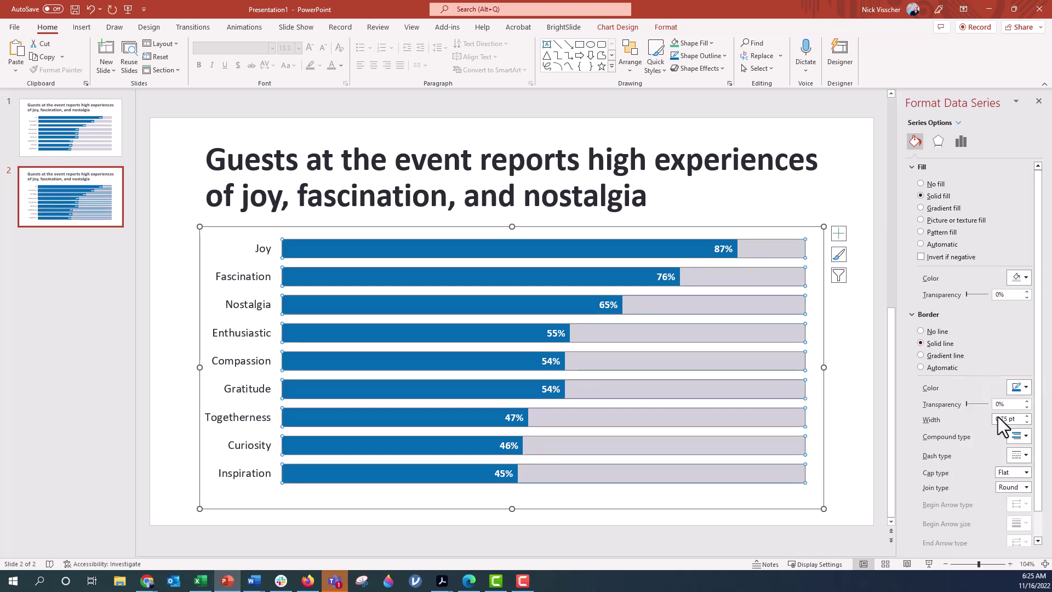
Fill the 100% bars solid white.
{"action": "left_click", "coordinate": [938, 183]}
{"action": "left_click", "coordinate": [935, 195]}
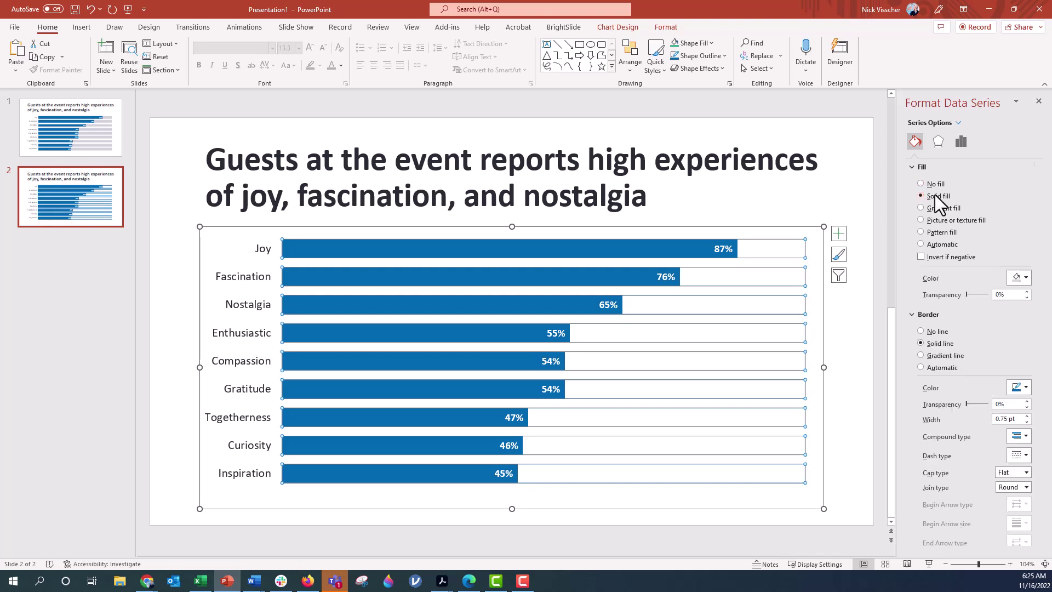
{"action": "left_click", "coordinate": [1018, 278]}
{"action": "left_click", "coordinate": [962, 308]}
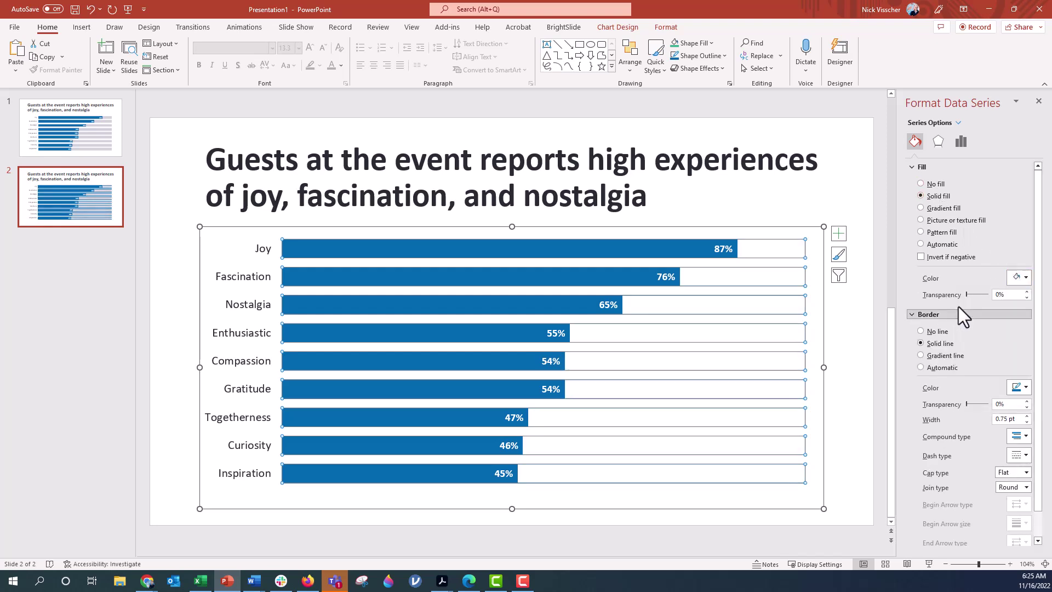
{"action": "left_click", "coordinate": [872, 234]}
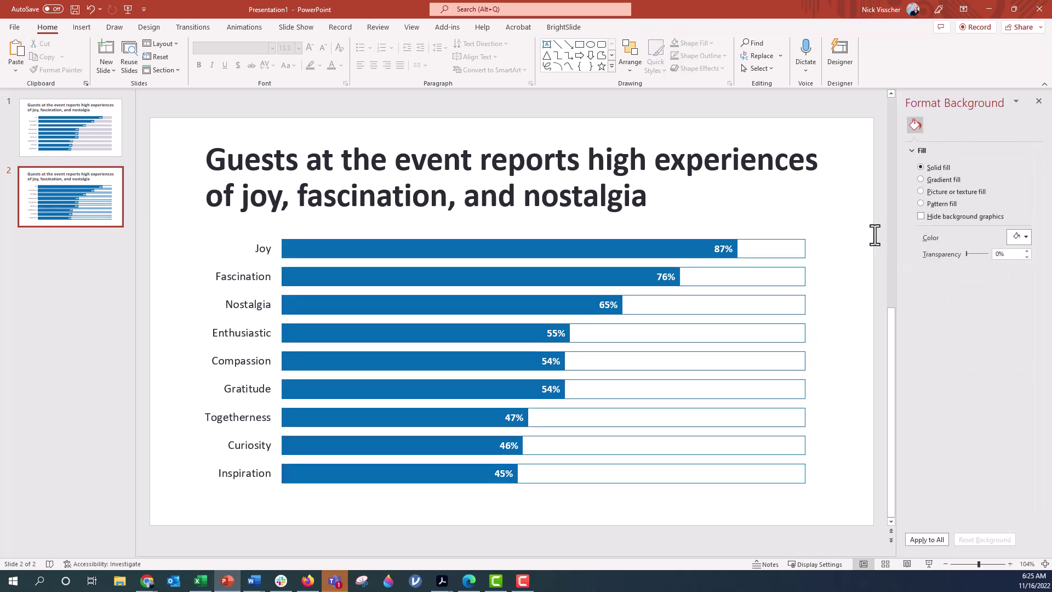